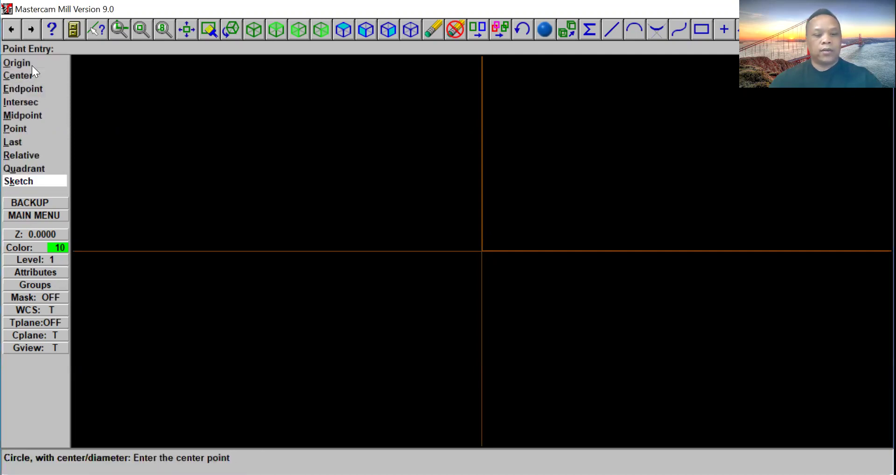
Centre the 50 diameter circle on the origin and add a concentric circle with a diameter of 27.
left_click(32, 65)
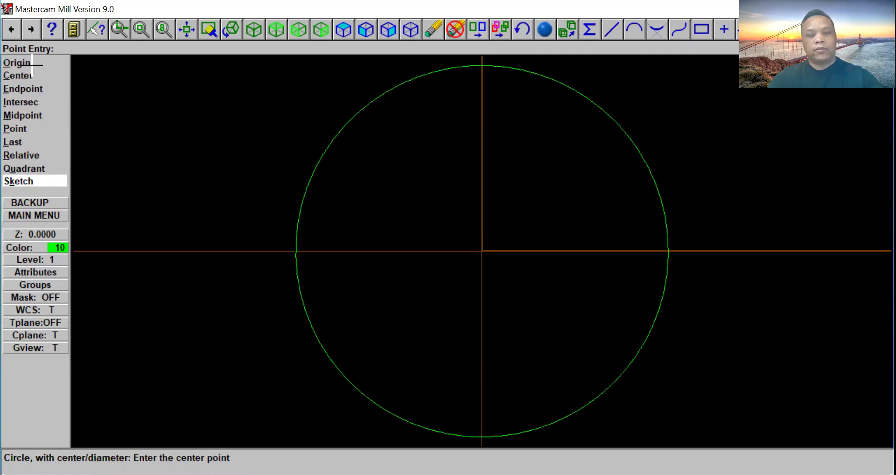
key("Escape")
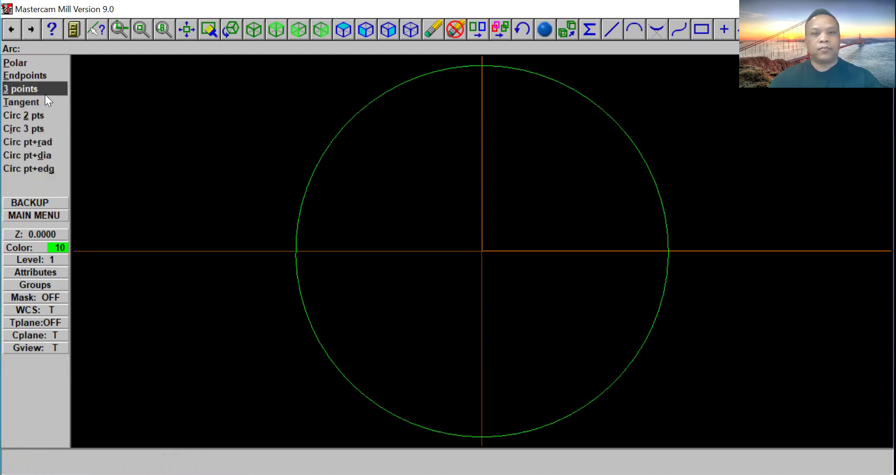
left_click(43, 157)
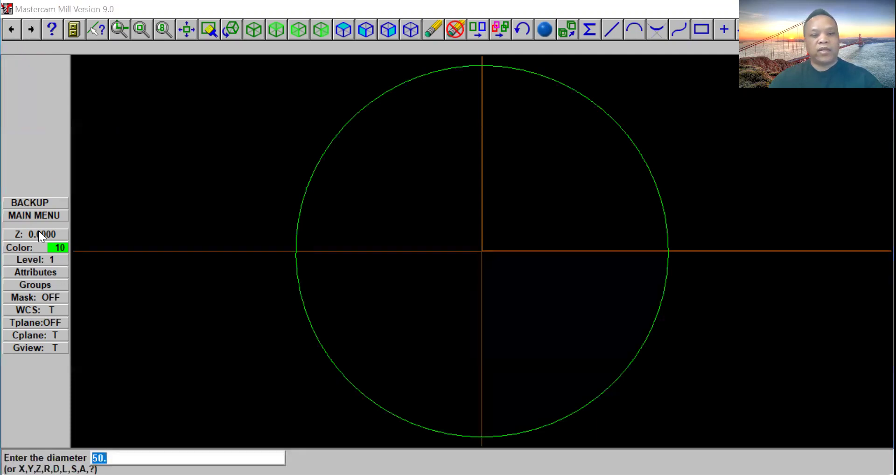
type("27")
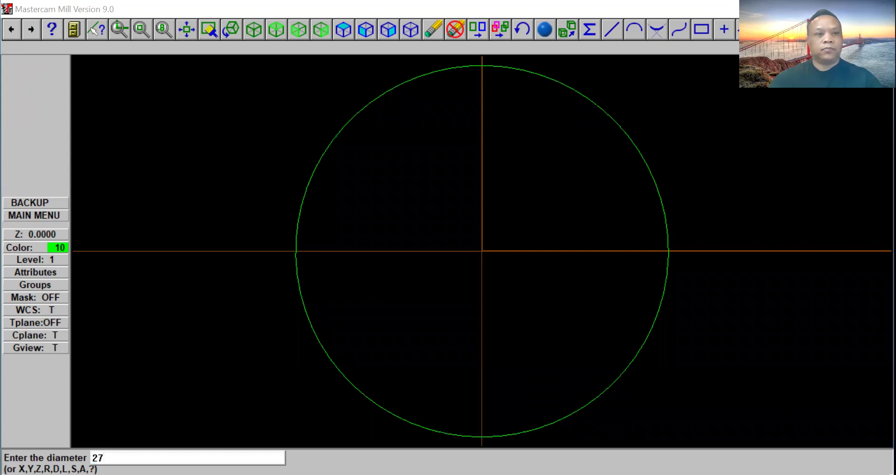
key("Return")
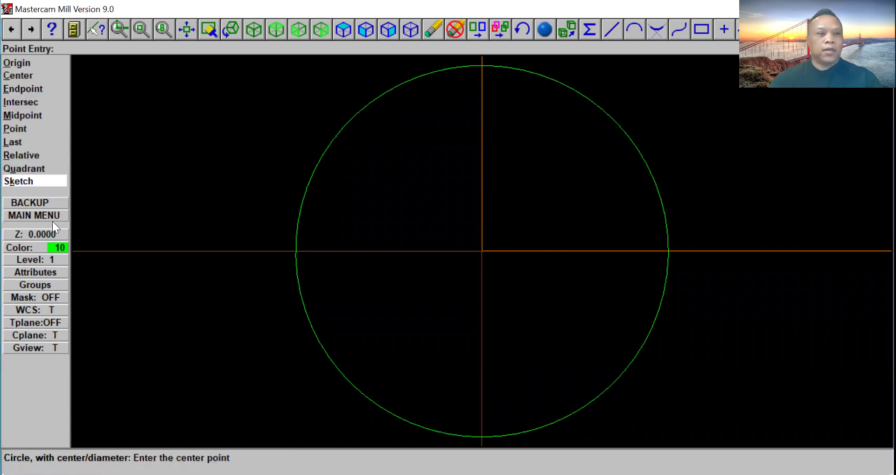
left_click(44, 66)
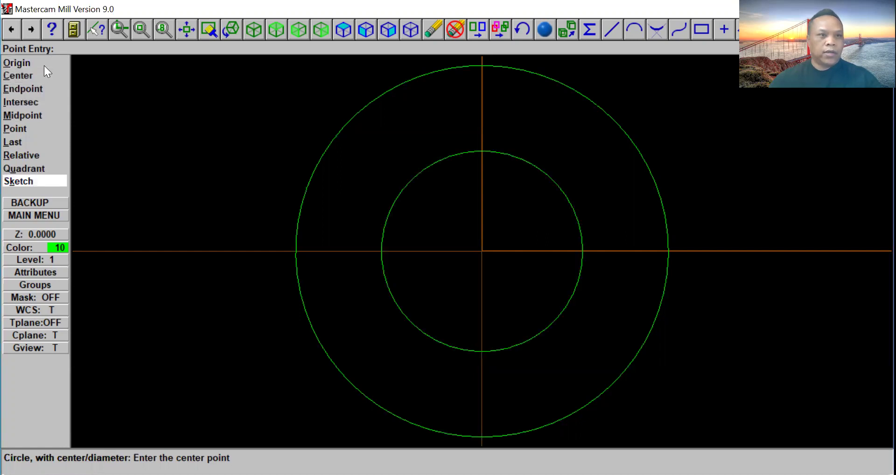
key("Escape")
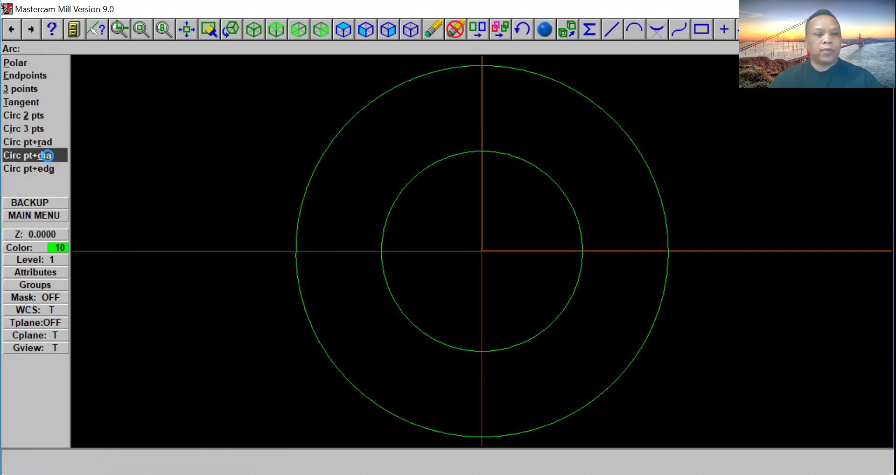
Create a circle with a diameter of 14 centred on the origin.
left_click(47, 156)
type("14")
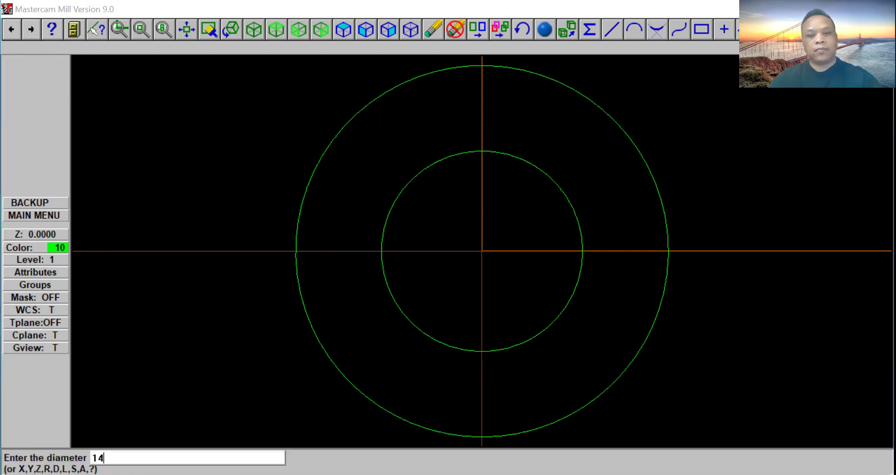
key("Return")
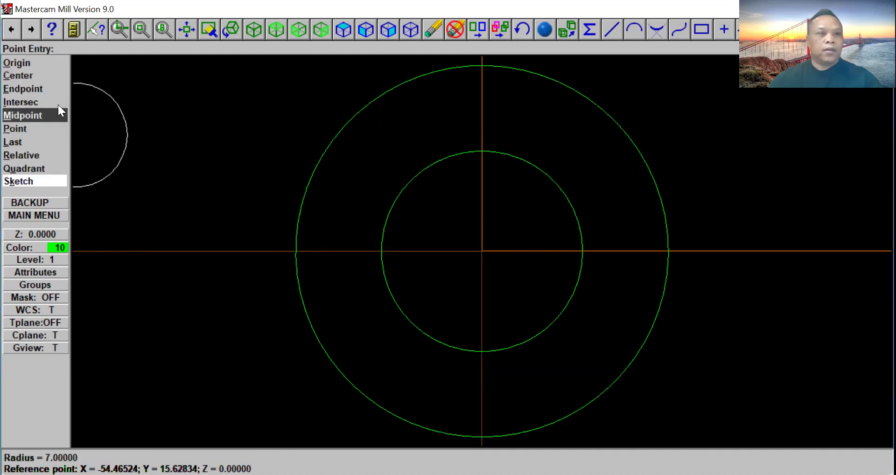
left_click(45, 64)
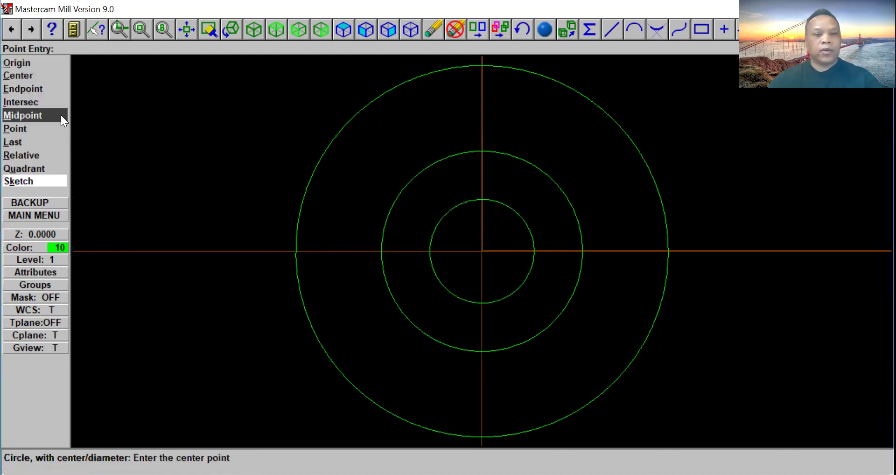
key("Escape")
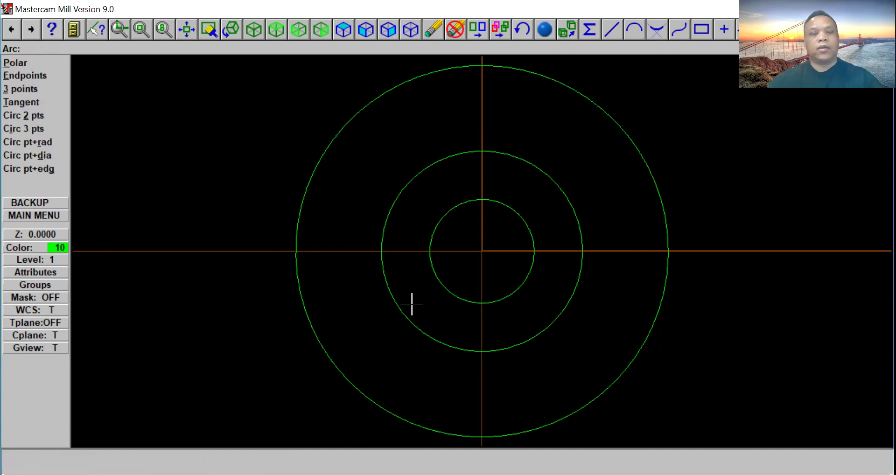
Start creating letters and choose the TrueType font Engravers MT.
left_click(58, 217)
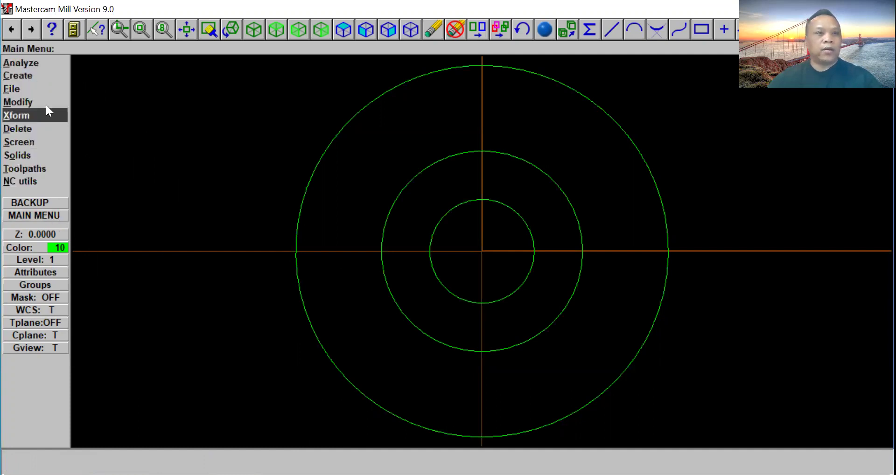
left_click(44, 76)
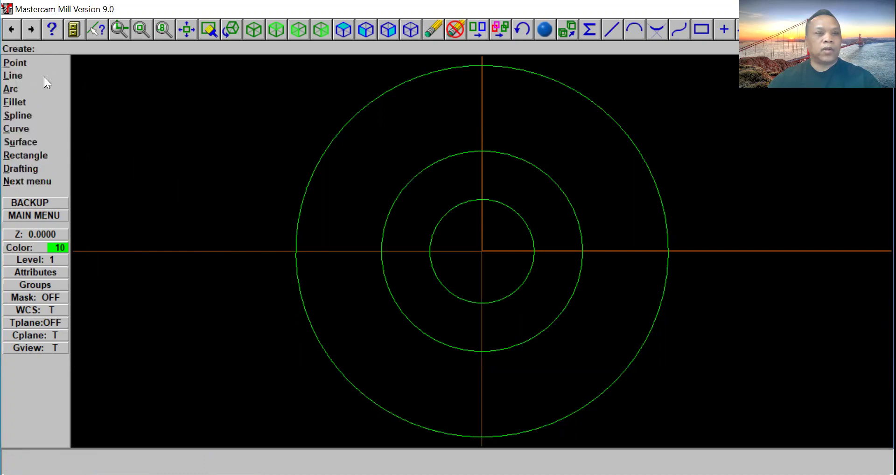
left_click(56, 186)
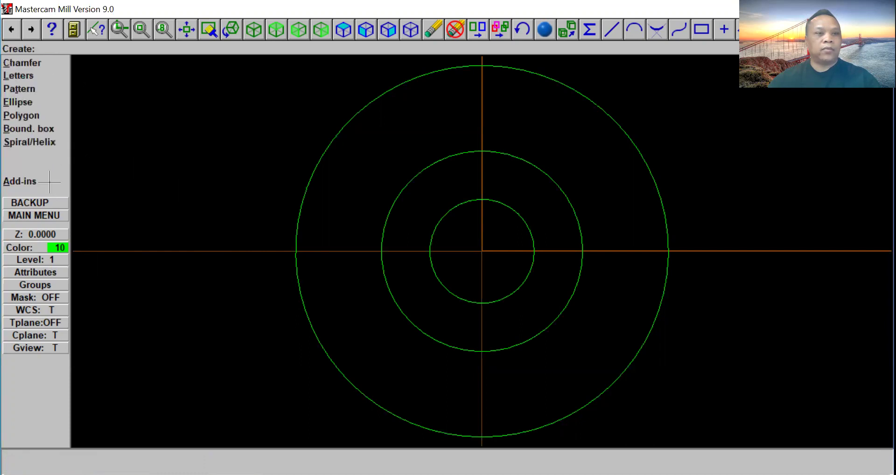
left_click(30, 79)
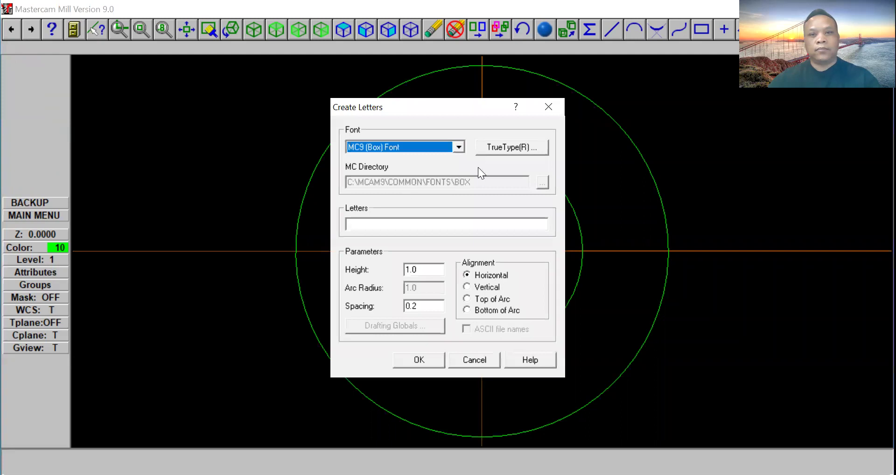
left_click(501, 145)
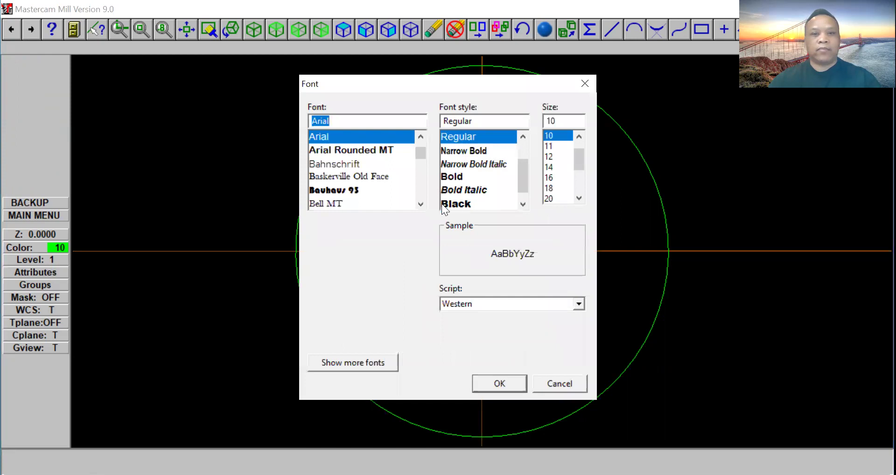
left_click(420, 204)
left_click(420, 204)
left_click(420, 204)
left_click(420, 204)
left_click(421, 204)
left_click(421, 204)
left_click(421, 204)
left_click(420, 204)
left_click(420, 204)
left_click(420, 204)
left_click(420, 204)
left_click(421, 204)
left_click(421, 204)
left_click(420, 204)
left_click(420, 204)
left_click(420, 204)
left_click(420, 204)
left_click(420, 204)
left_click(420, 204)
left_click(420, 204)
left_click(420, 204)
left_click(420, 204)
left_click(420, 204)
left_click(420, 204)
left_click(420, 204)
left_click(420, 204)
left_click(420, 204)
left_click(420, 204)
left_click(420, 204)
left_click(420, 204)
left_click(420, 203)
left_click(420, 204)
left_click(420, 204)
left_click(420, 204)
left_click(420, 204)
left_click(420, 204)
left_click(420, 204)
left_click(421, 204)
left_click(420, 204)
left_click(421, 204)
left_click(420, 204)
left_click(420, 136)
left_click(420, 136)
left_click(421, 136)
left_click(420, 136)
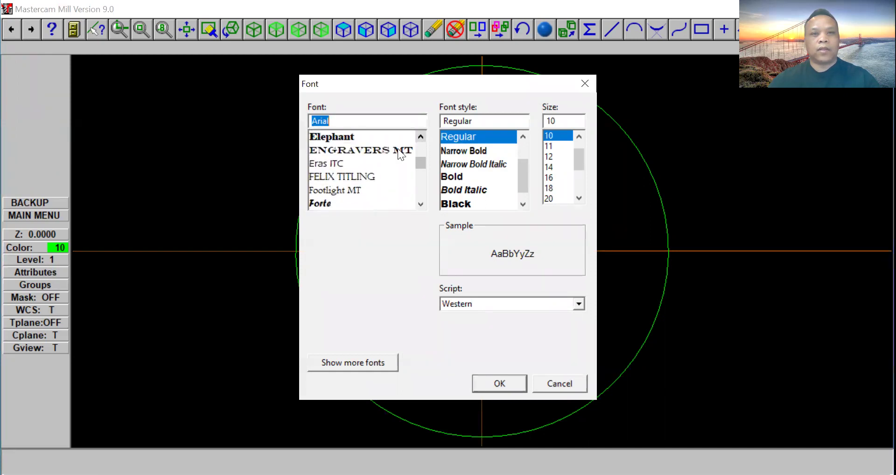
left_click(380, 148)
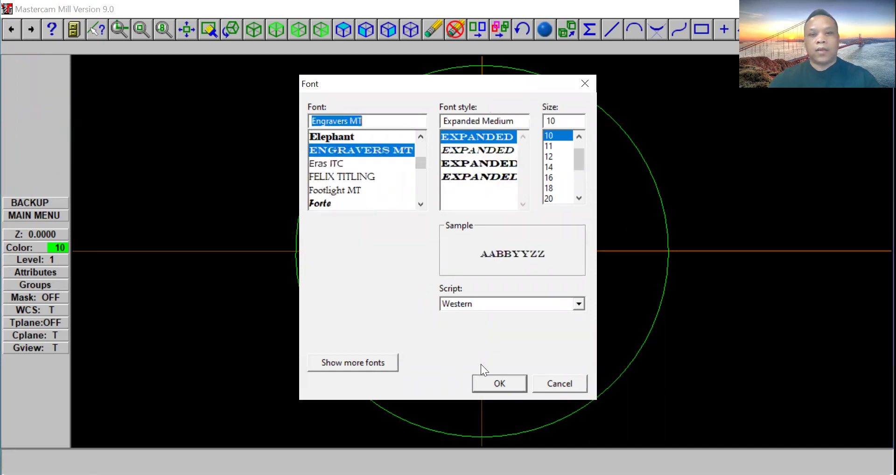
left_click(489, 382)
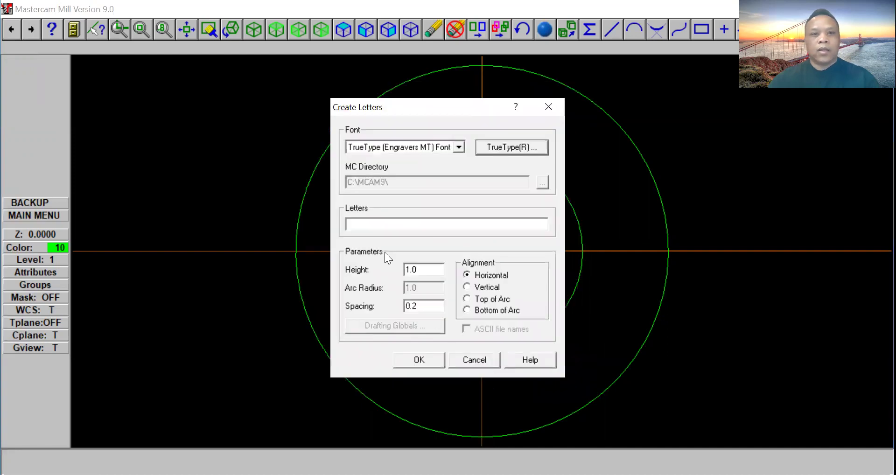
Enter "class 2020" as the lettering and align it to Bottom of Arc.
left_click(382, 224)
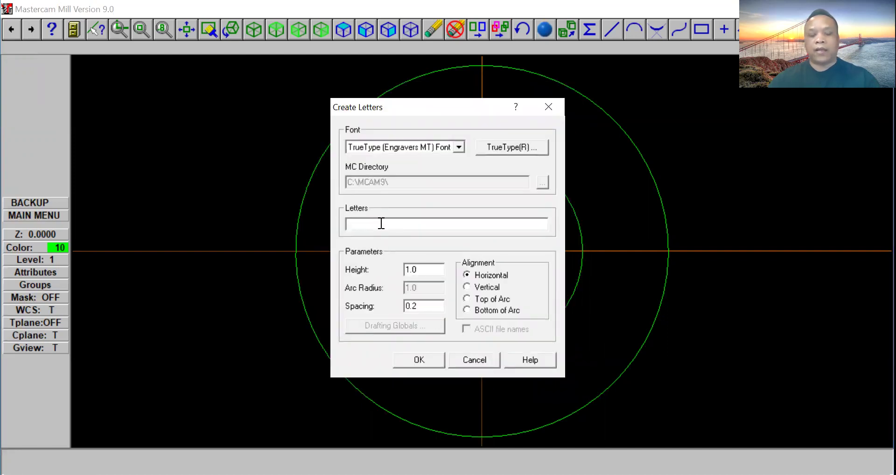
type("class")
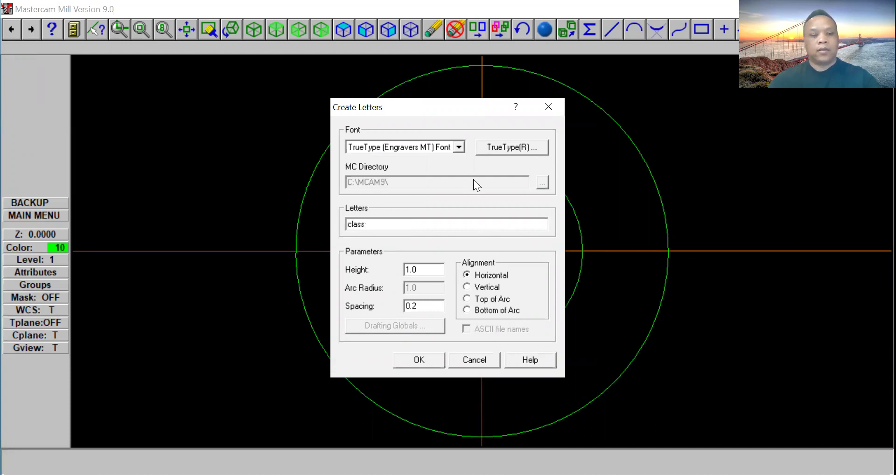
type(" 2020")
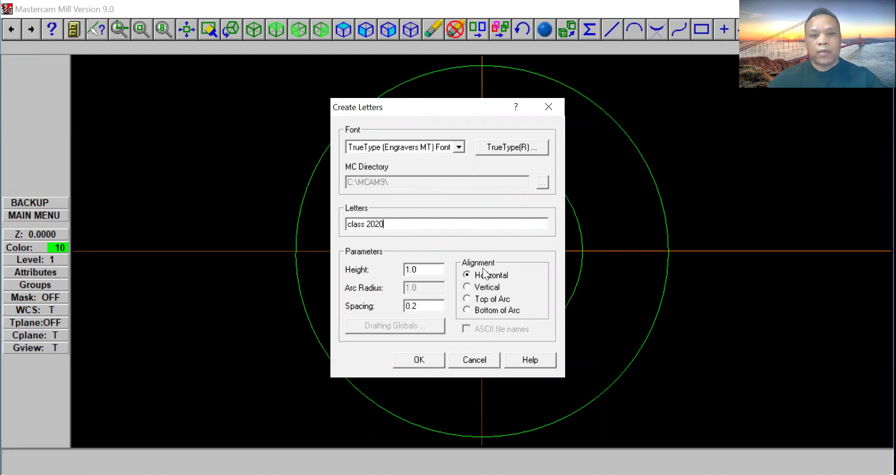
left_click(466, 310)
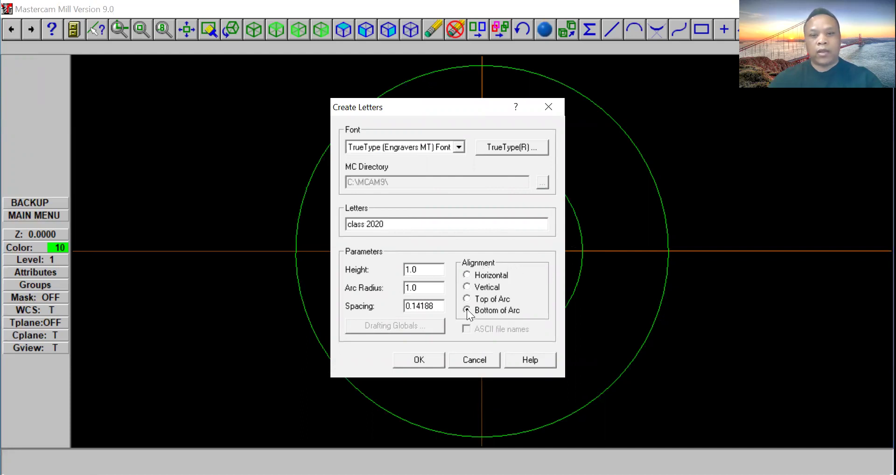
Set the letter height to 10, the arc radius to 14 and the spacing to 2.0.
left_click_drag(434, 269, 338, 274)
type("10")
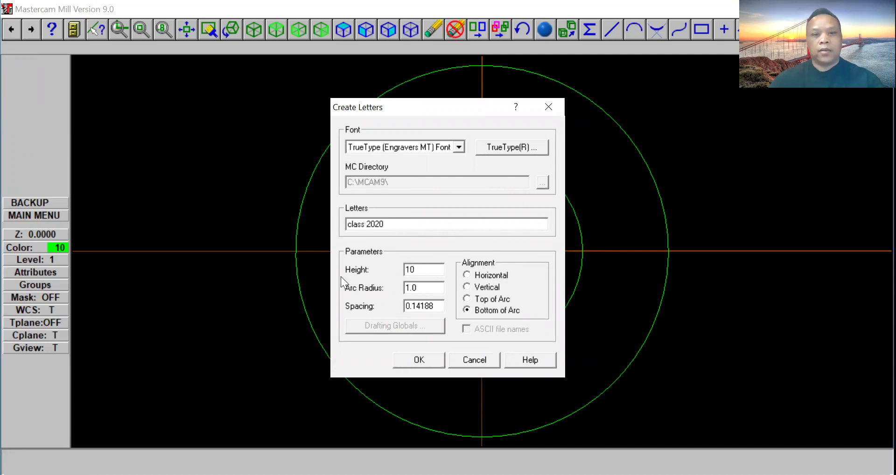
key("Tab")
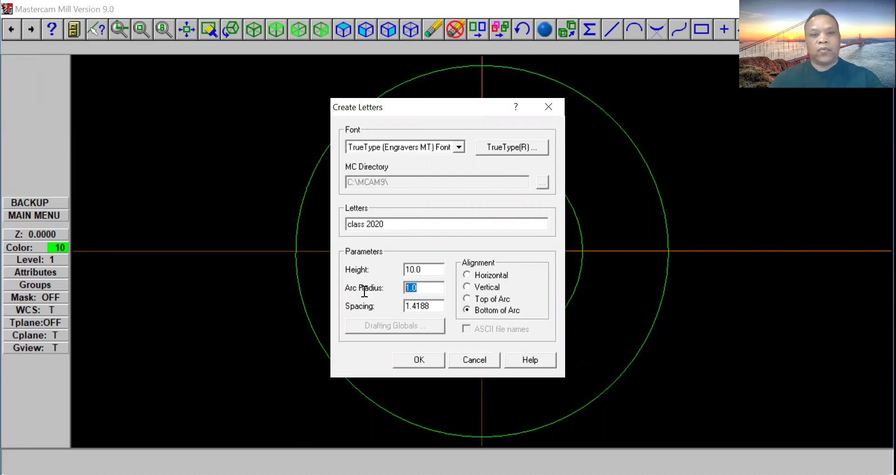
type("14")
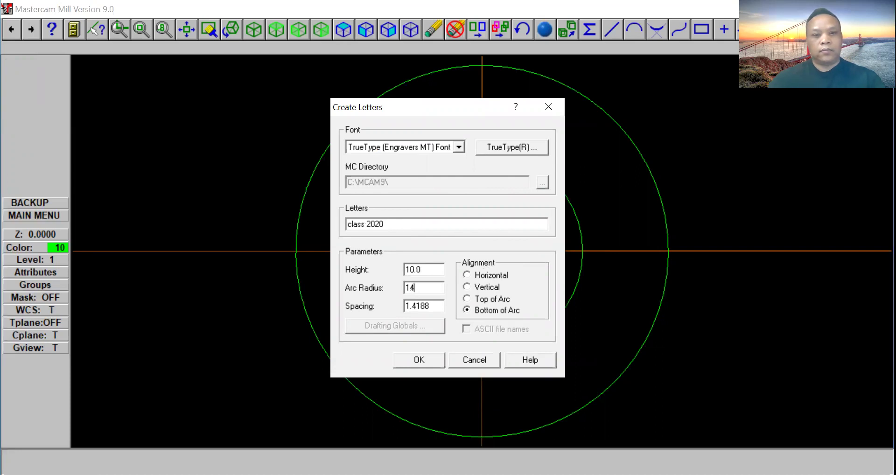
key("Tab")
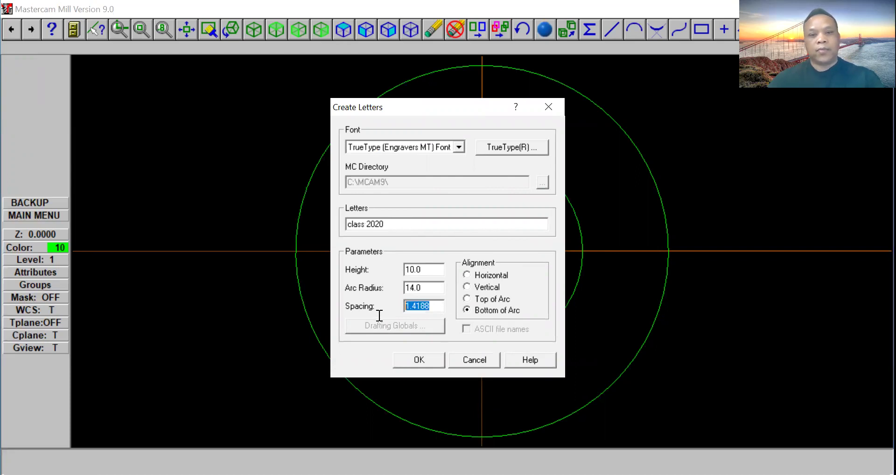
type("2.0")
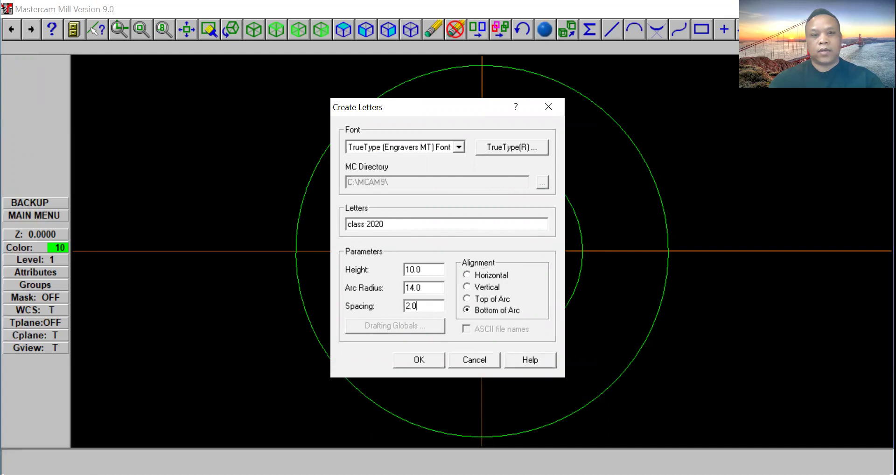
Place the arc lettering around the centre of the outer circle.
left_click(418, 360)
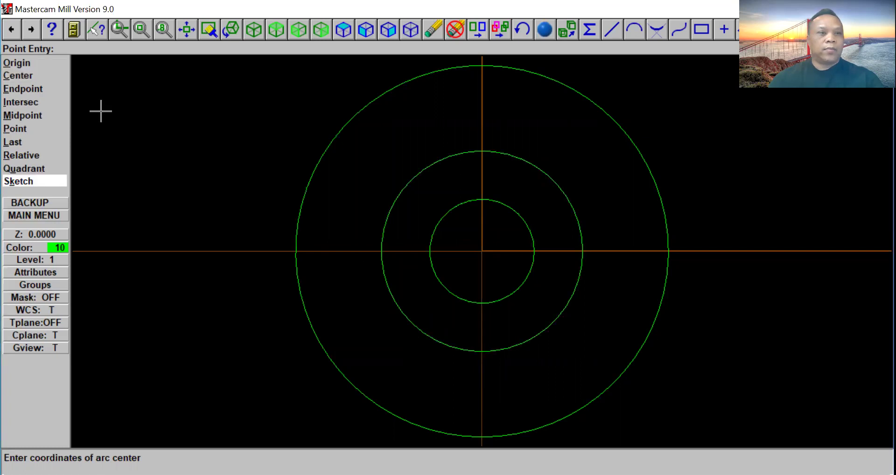
left_click(43, 75)
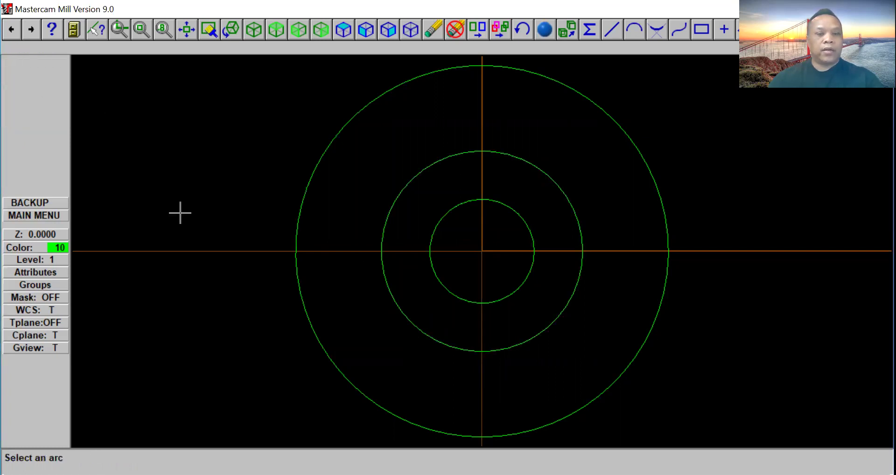
left_click(295, 247)
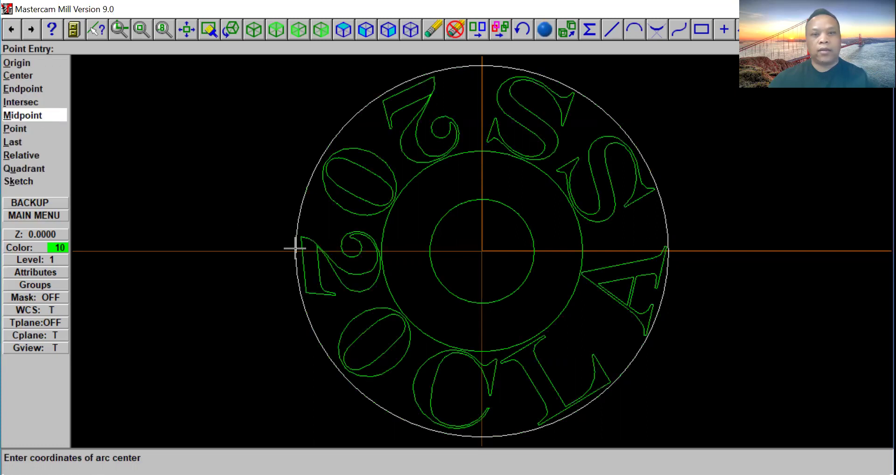
key("Escape")
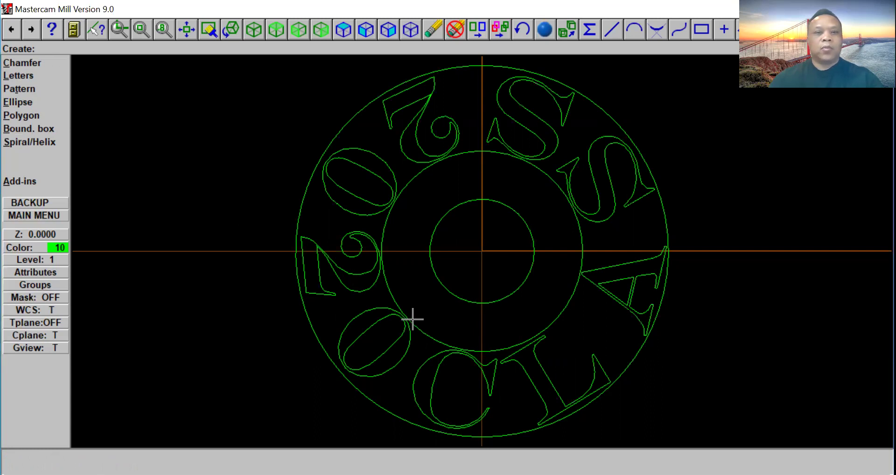
Start a pocket toolpath and chain the innermost circle as its boundary.
left_click(40, 214)
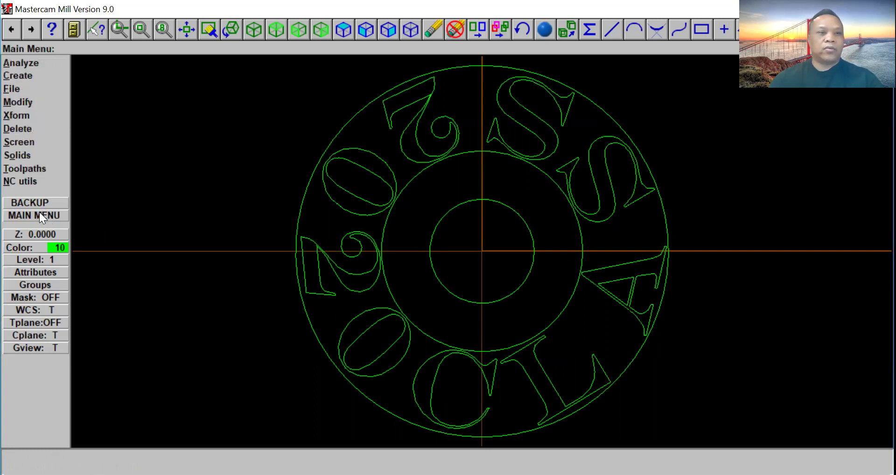
left_click(34, 168)
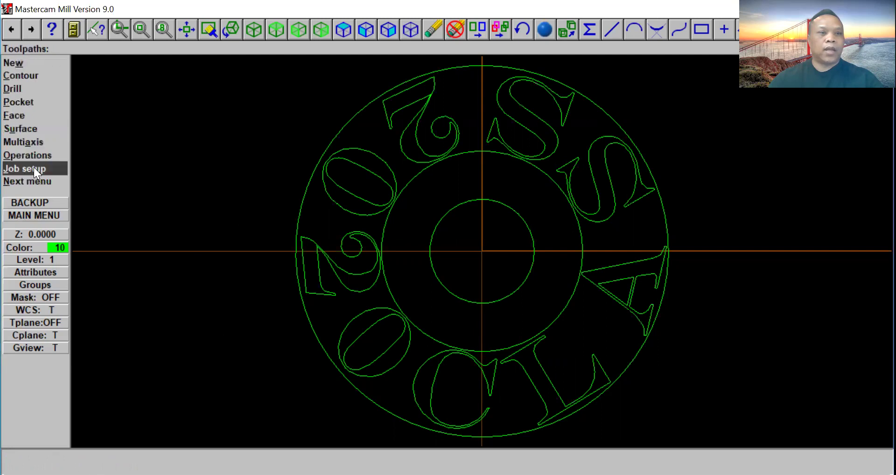
left_click(31, 105)
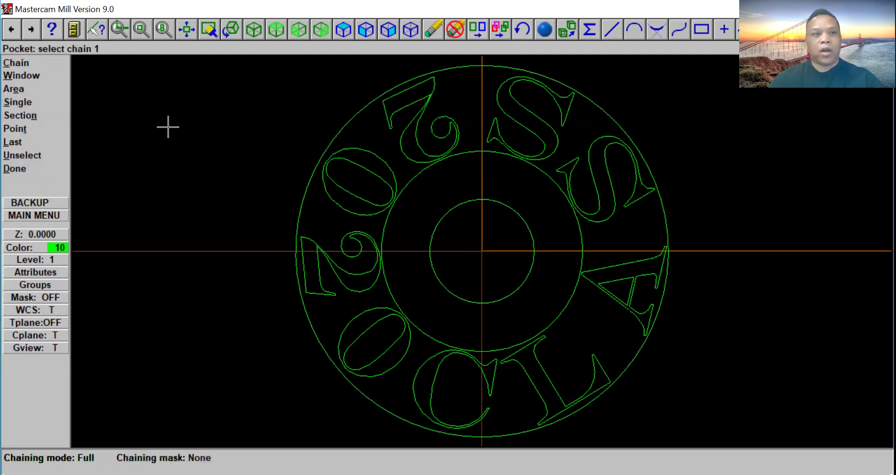
left_click(47, 65)
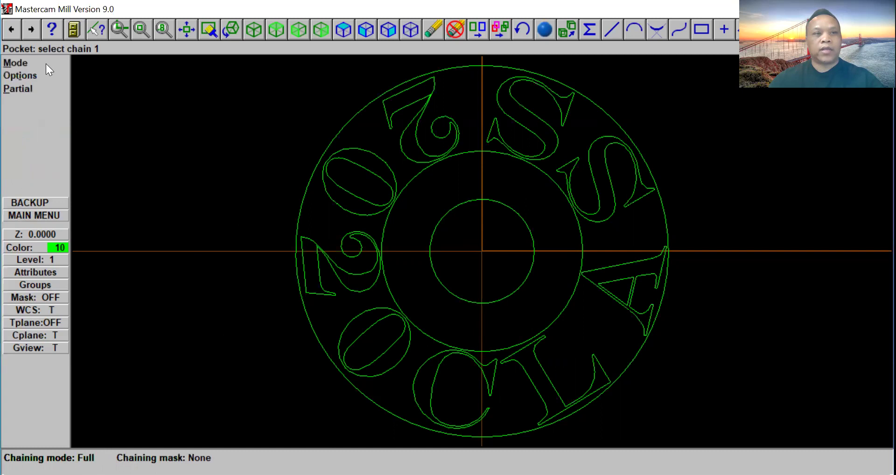
left_click(433, 253)
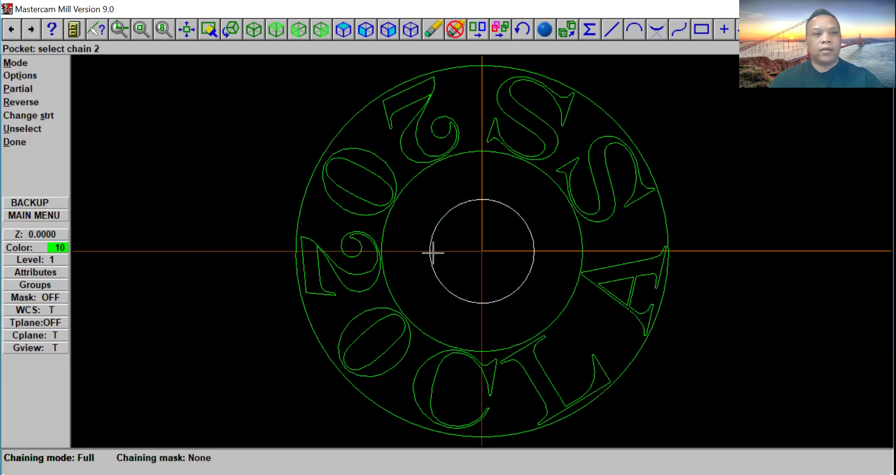
left_click(41, 142)
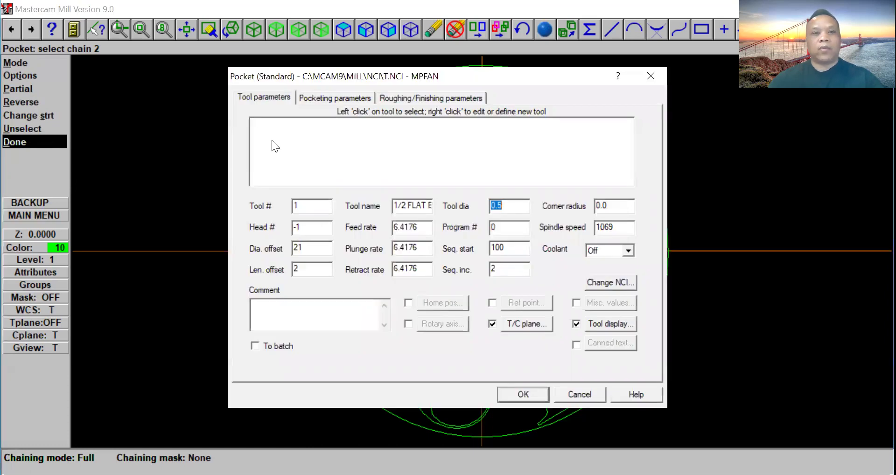
Load the 1/4 flat endmill from the tool library for the pocket operation.
right_click(273, 136)
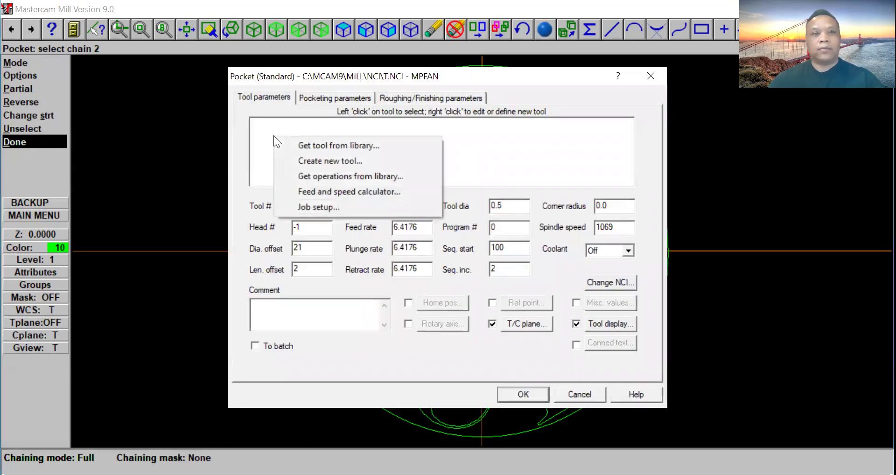
left_click(296, 145)
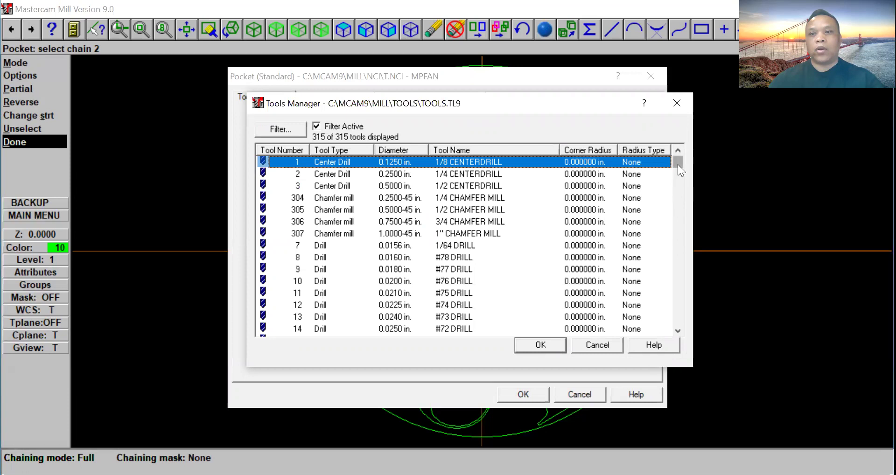
left_click_drag(678, 165, 673, 257)
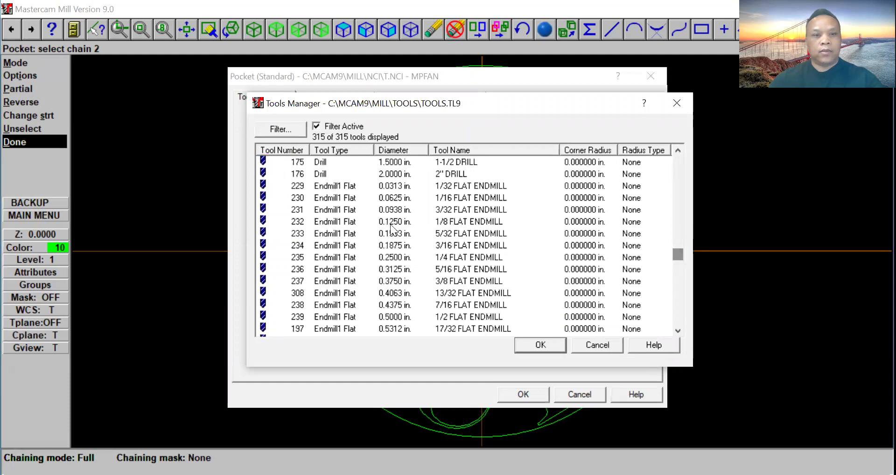
left_click(342, 259)
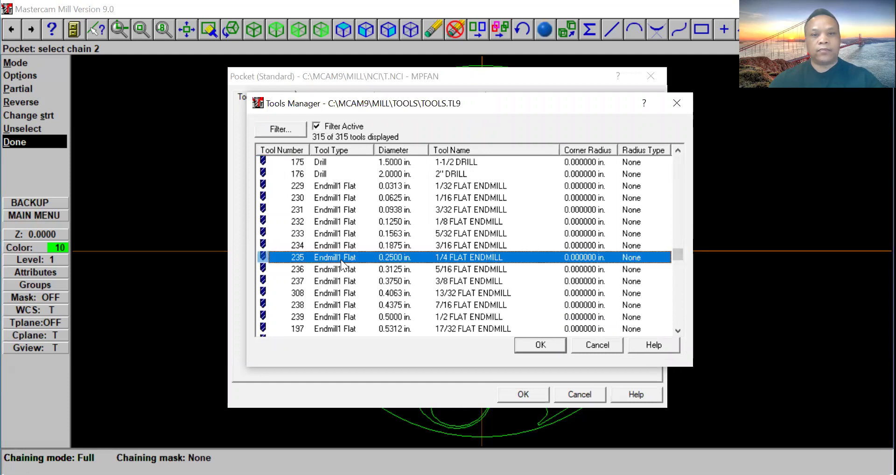
left_click(530, 344)
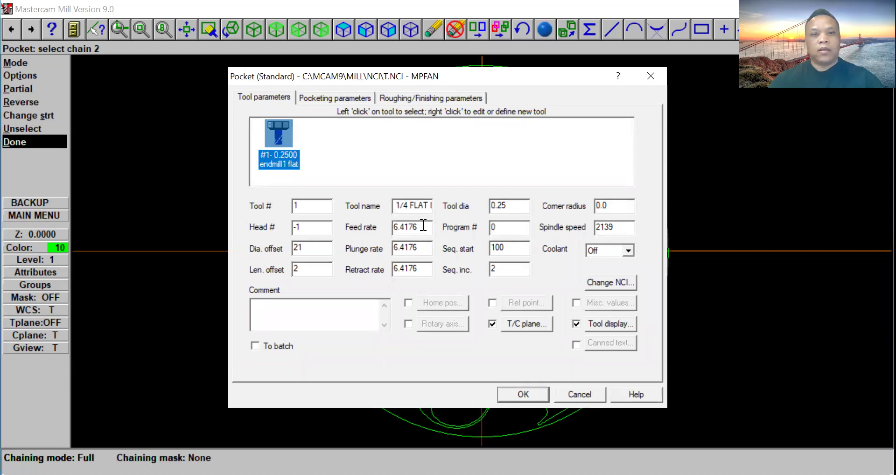
Set the tool's feed rate to 7.0, plunge and retract rates to 3.0, and spindle speed to 2000.
left_click_drag(415, 227, 341, 237)
type("7.0")
left_click_drag(420, 247, 335, 249)
type("3")
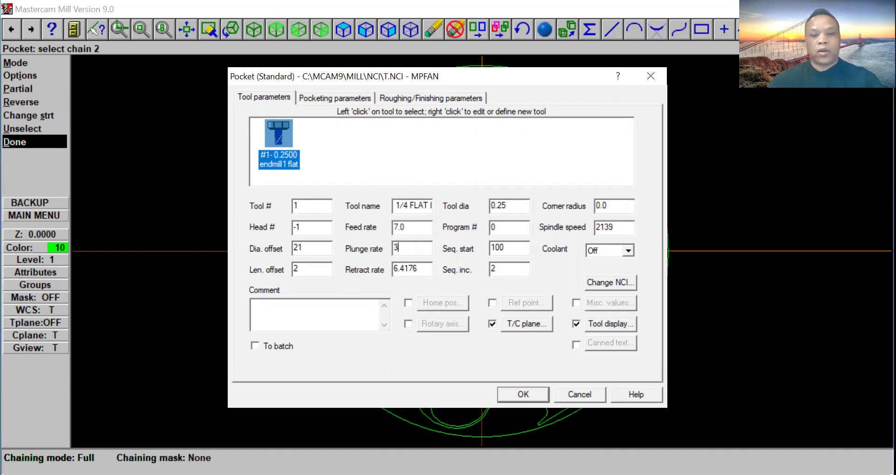
type(".0")
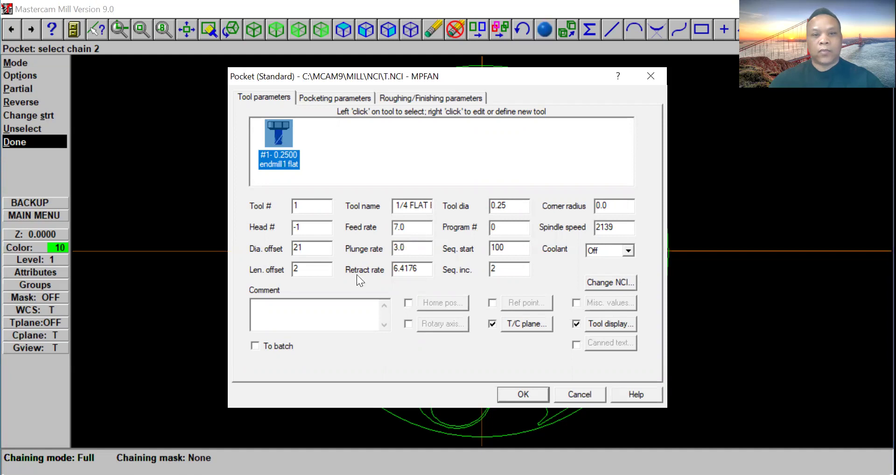
left_click_drag(422, 269, 320, 262)
type("3.0")
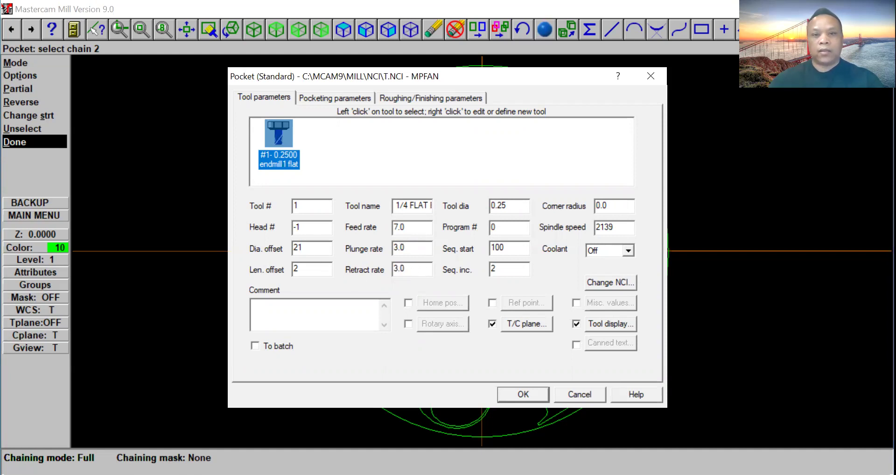
left_click_drag(622, 228, 576, 236)
type("2000")
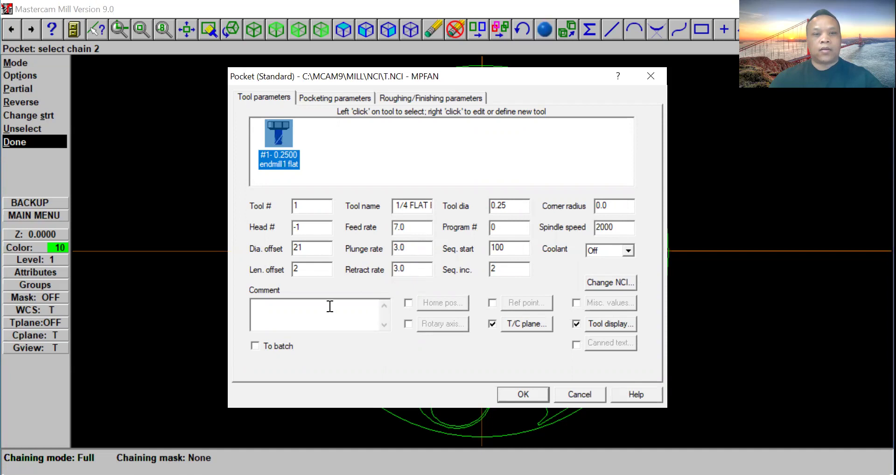
Add the comment "Rough pocket" to the pocket operation.
left_click(305, 314)
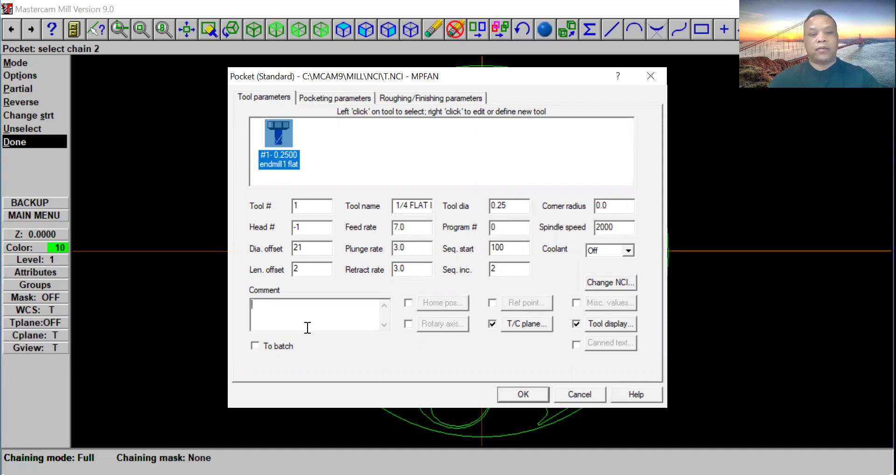
type("Rough p")
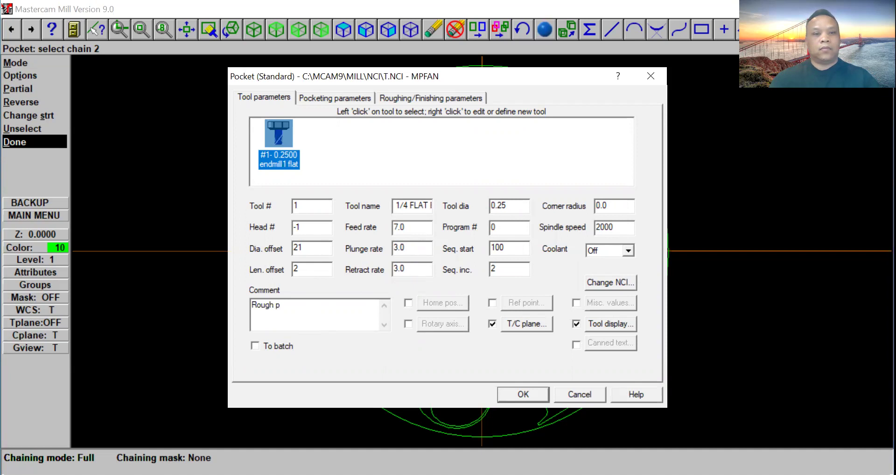
type("ocket")
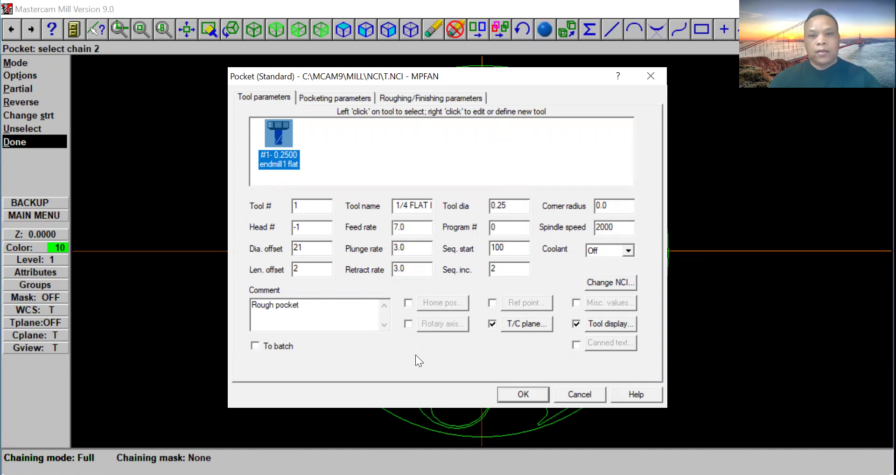
Set the pocket's top of stock to 0.75 and its depth to -0.5.
left_click(333, 98)
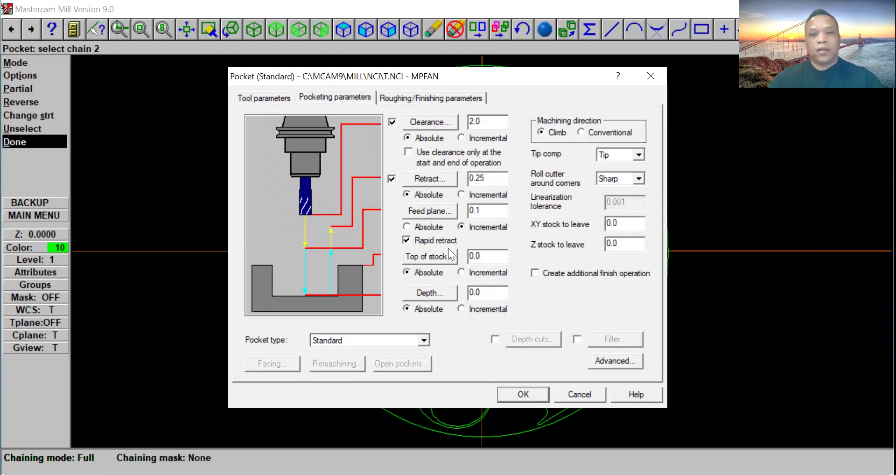
double_click(488, 256)
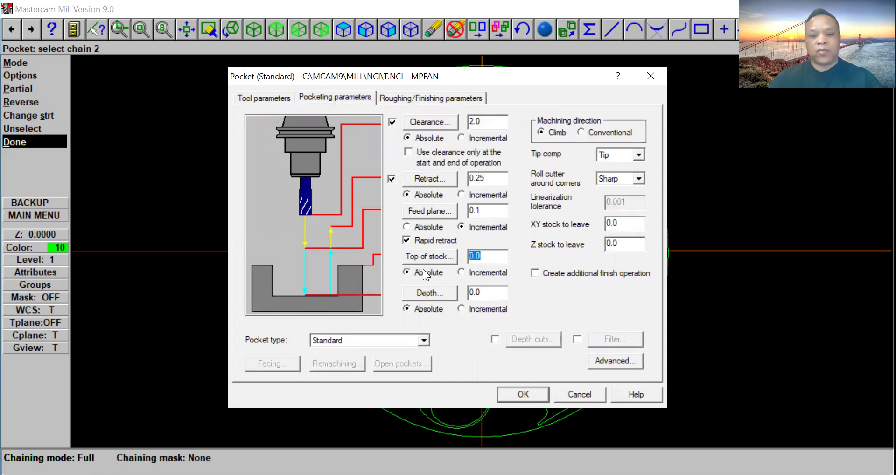
type(".75")
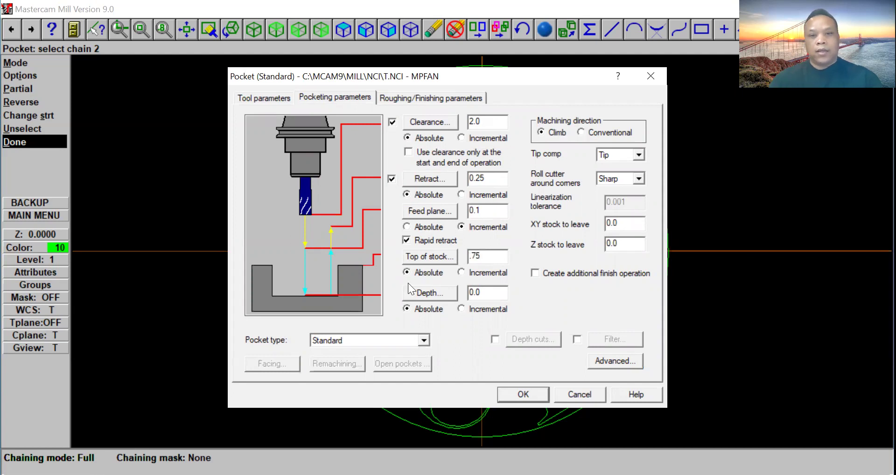
double_click(489, 293)
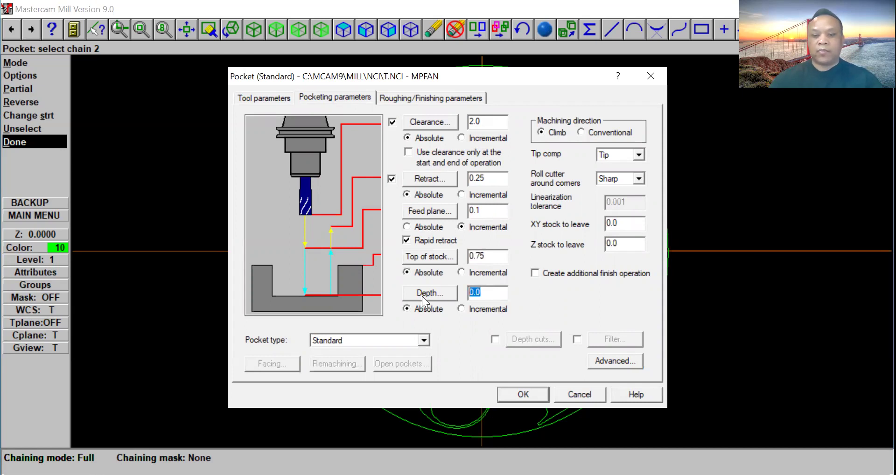
type("-.5")
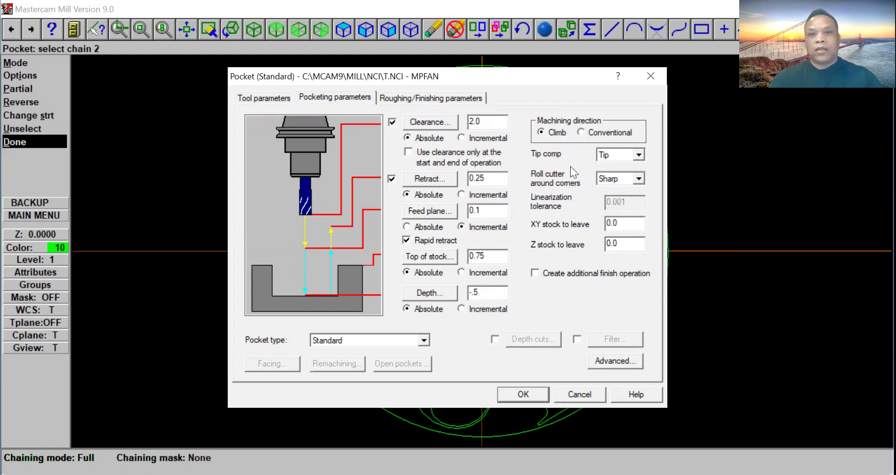
Set the pocket's tip compensation to Center and rolling the cutter around corners to None.
left_click(639, 154)
left_click(633, 165)
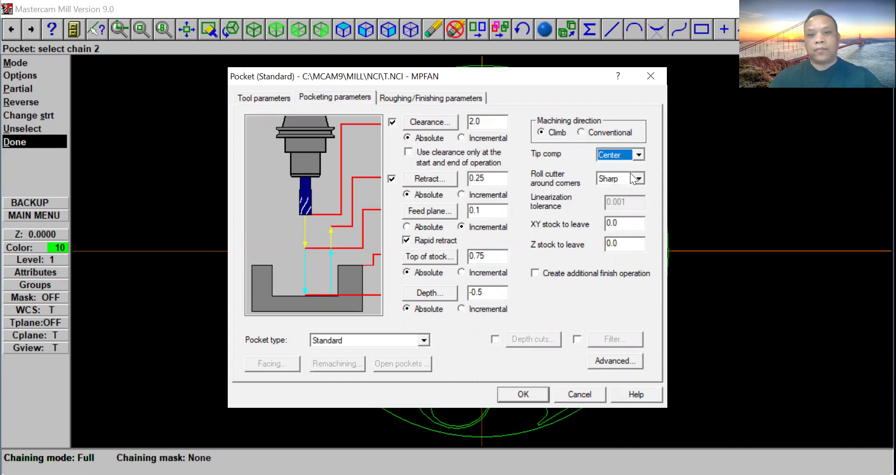
left_click(639, 179)
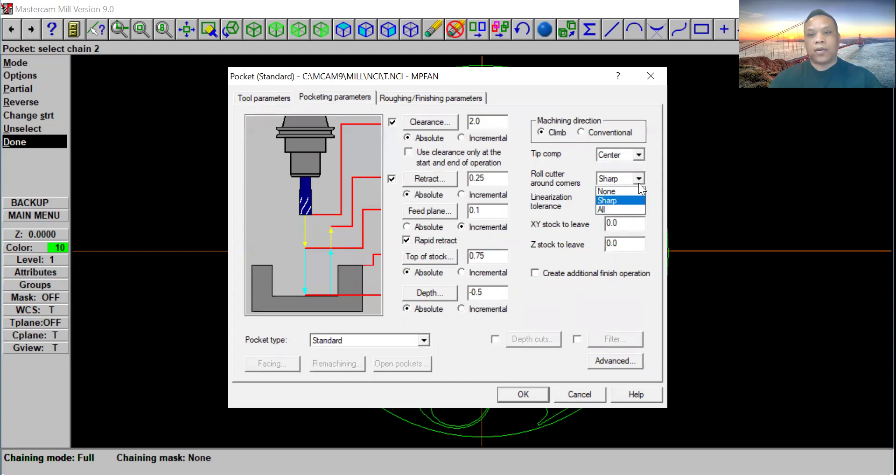
left_click(636, 187)
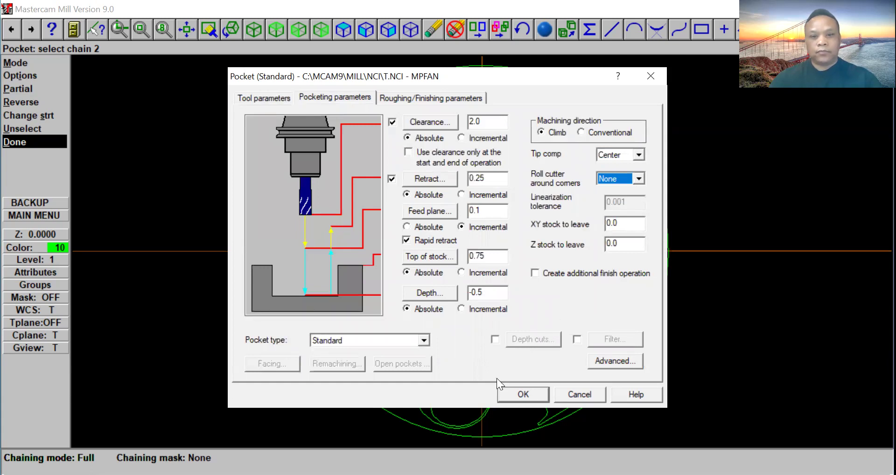
Generate the pocket toolpath with True Spiral roughing from inside to outside and cutter compensation set to wear.
left_click(444, 98)
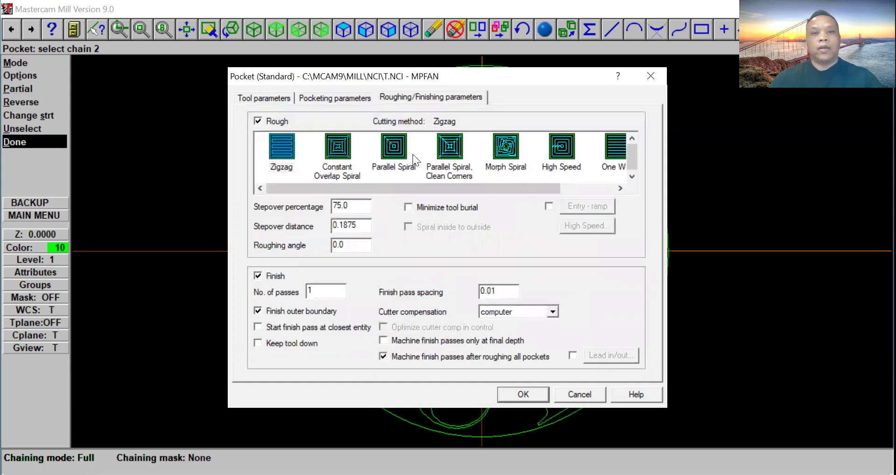
left_click_drag(428, 190, 518, 194)
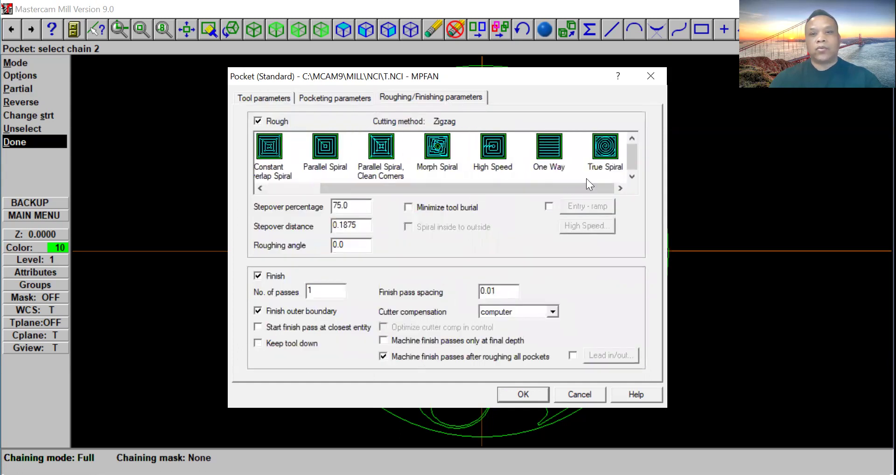
left_click(603, 144)
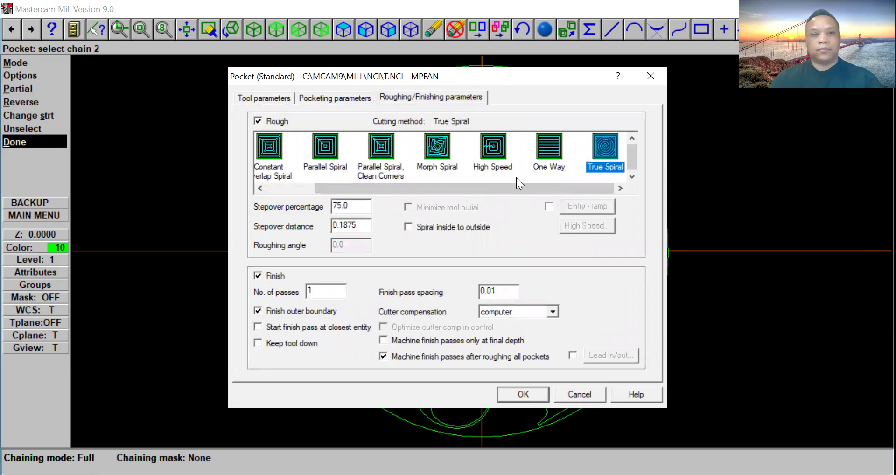
left_click(408, 227)
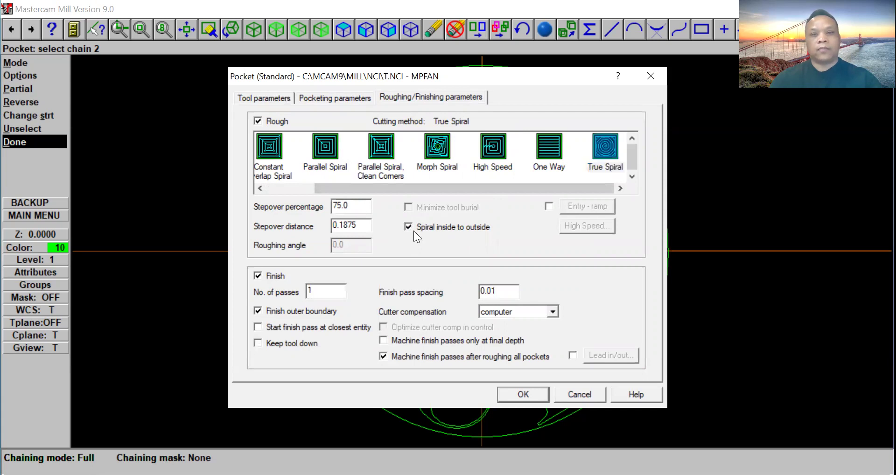
left_click(553, 311)
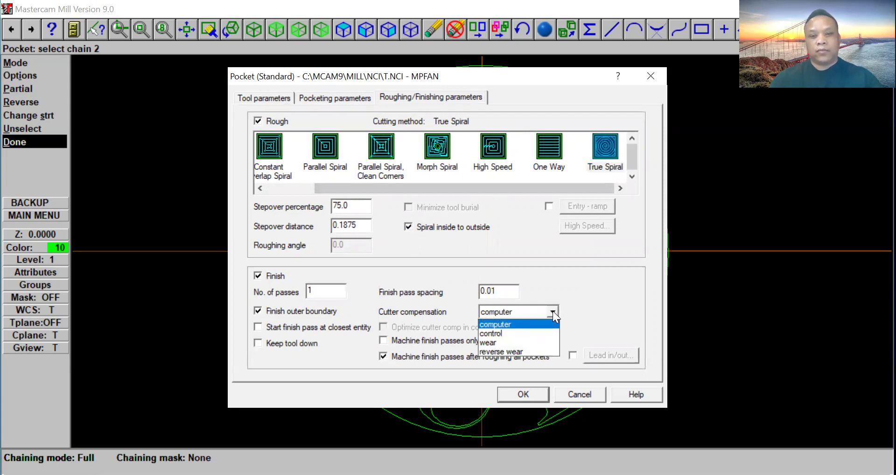
left_click(540, 345)
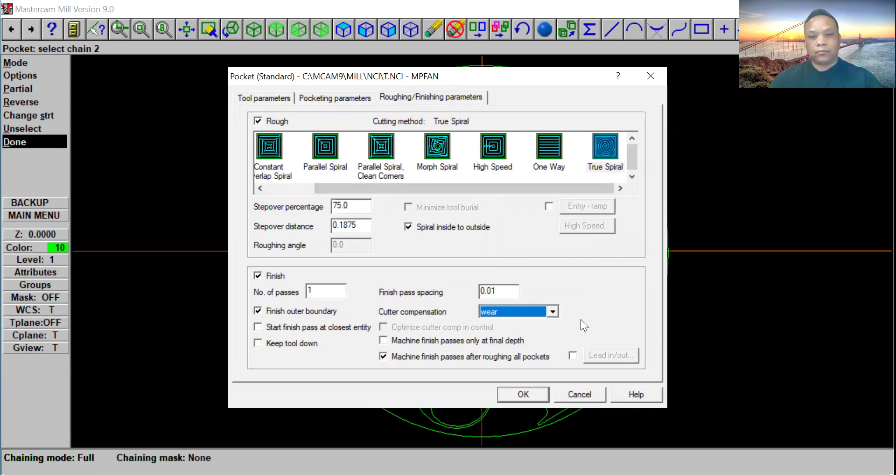
left_click(520, 394)
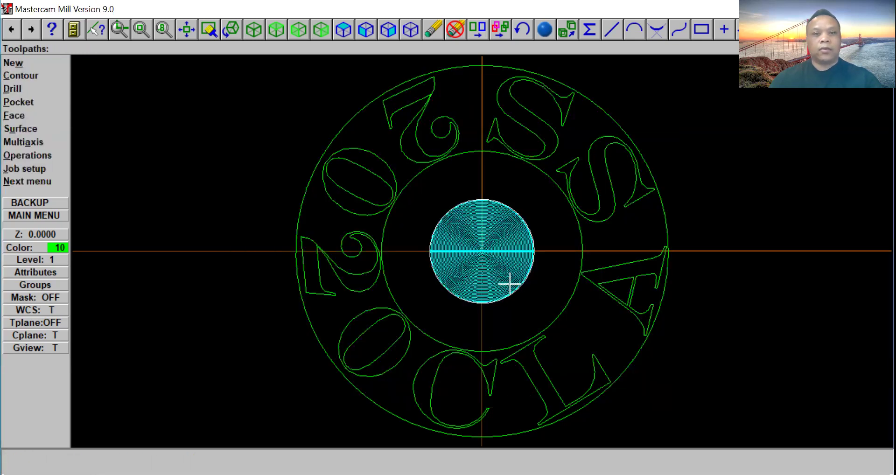
Start a contour toolpath and chain the letters of "CLASS", including the inner triangle of the A.
left_click(42, 79)
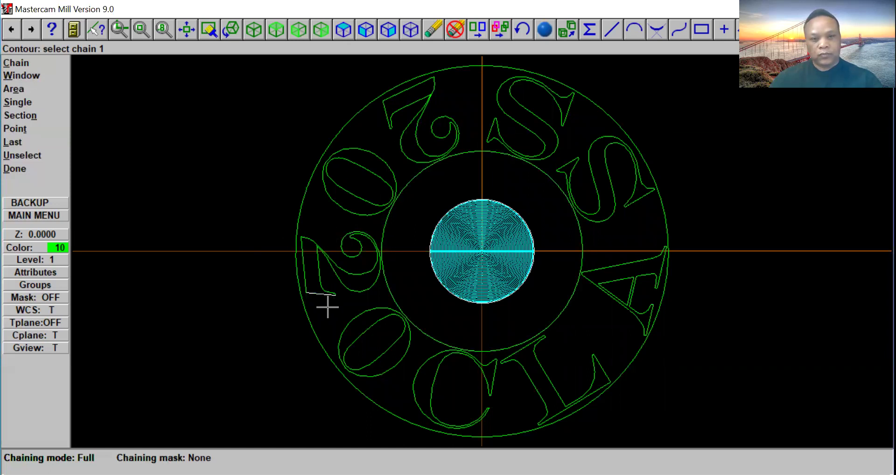
left_click(414, 391)
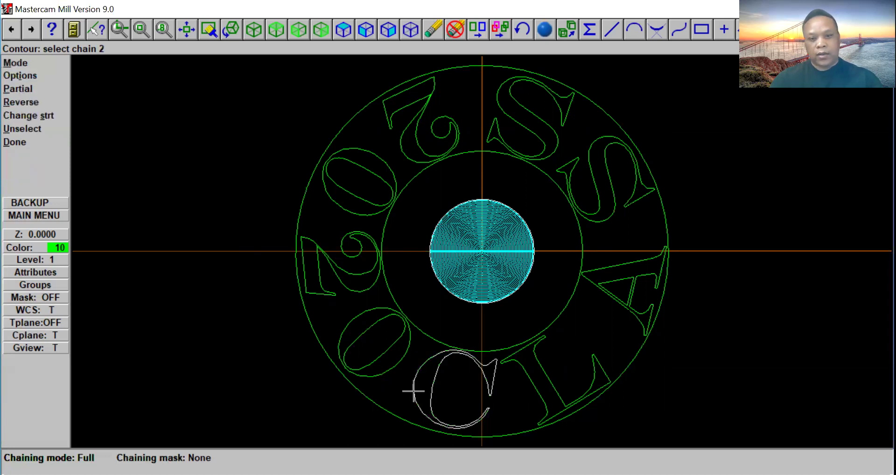
left_click(539, 423)
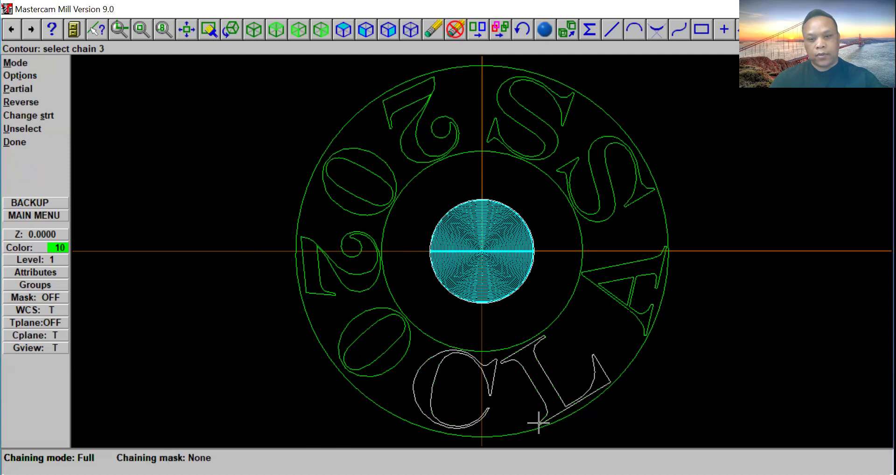
left_click(643, 333)
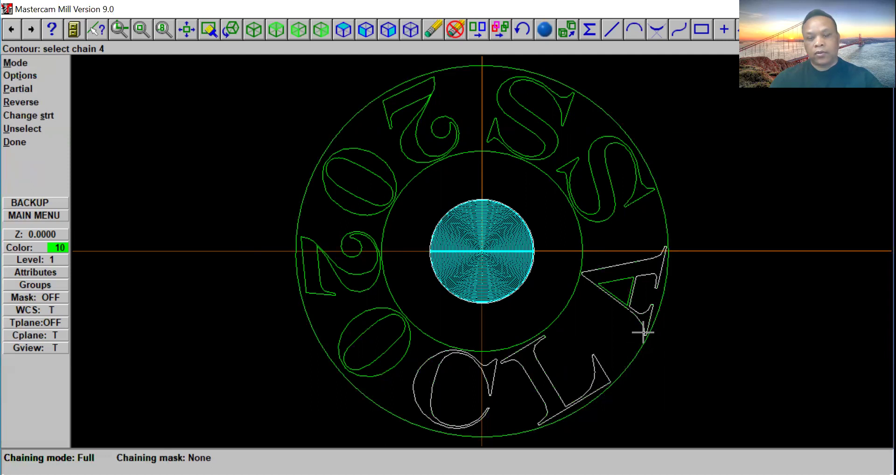
left_click(622, 298)
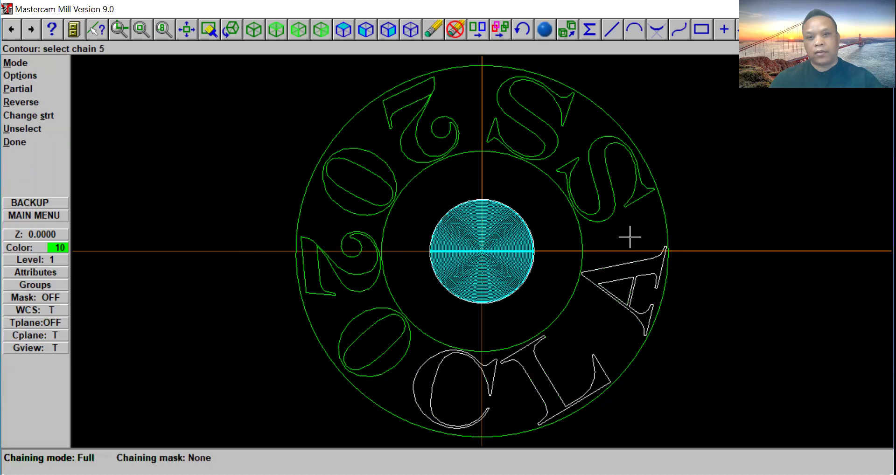
left_click(648, 200)
left_click(573, 111)
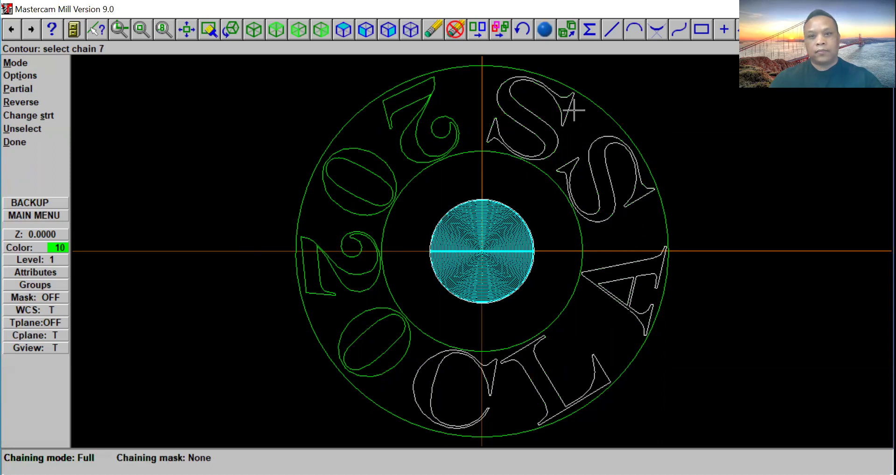
Add the digits of "2020" to the contour chains, including the inner loops of both zeros, and finish chaining.
left_click(434, 91)
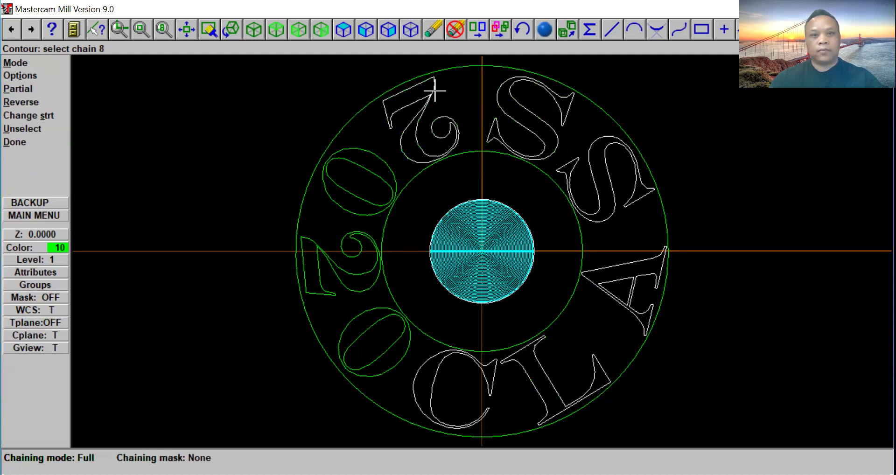
left_click(362, 149)
left_click(358, 167)
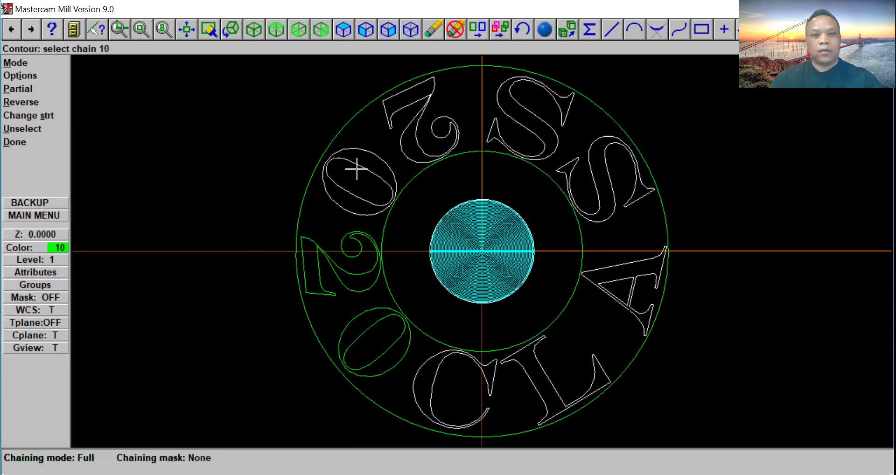
left_click(323, 248)
left_click(350, 320)
left_click(353, 336)
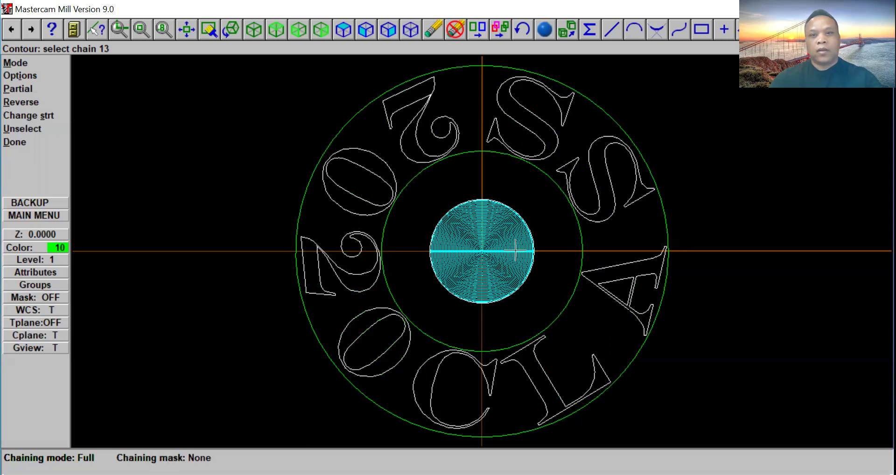
left_click(41, 146)
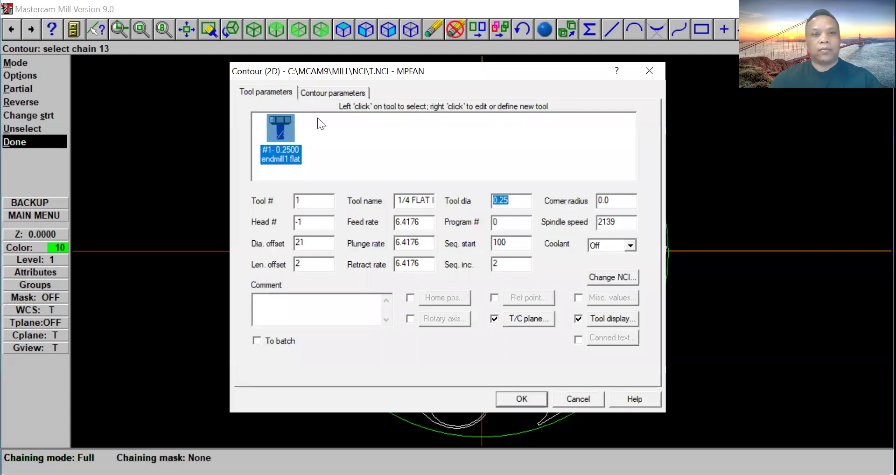
Add the 1/8 flat endmill from the tool library to the contour operation.
right_click(317, 117)
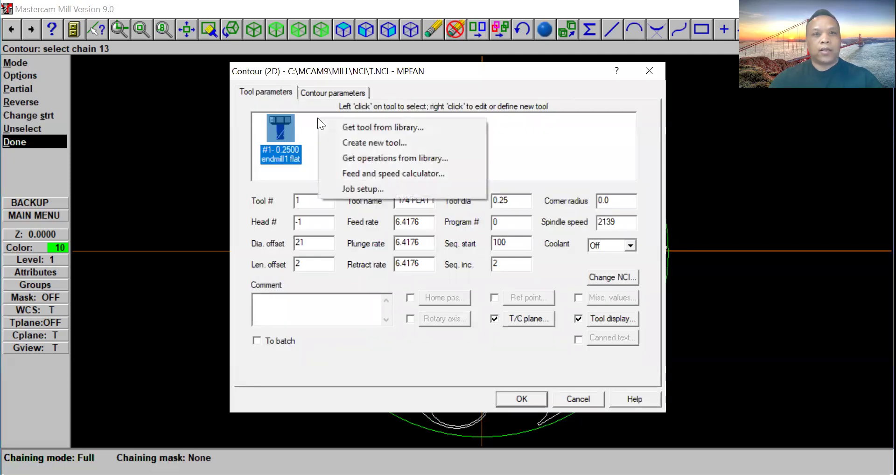
left_click(347, 127)
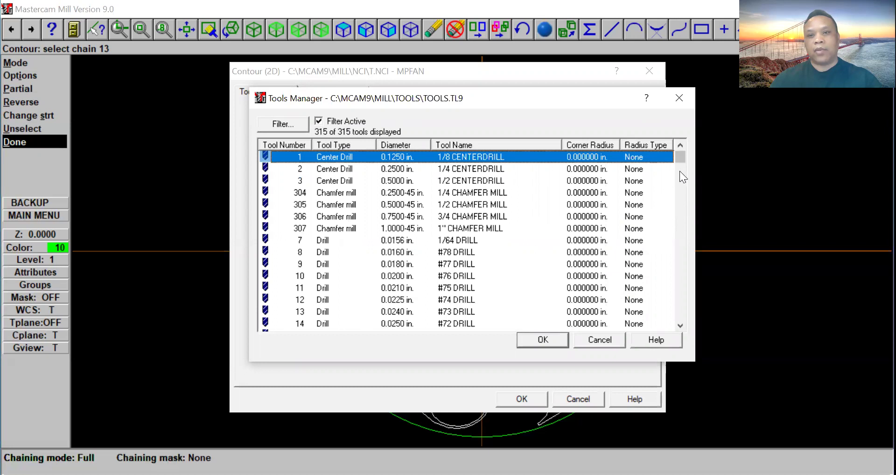
left_click_drag(679, 162, 694, 251)
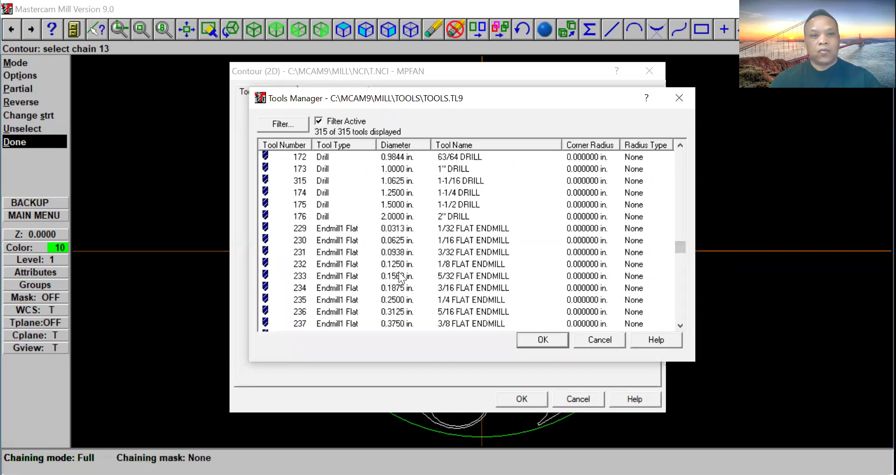
left_click(339, 264)
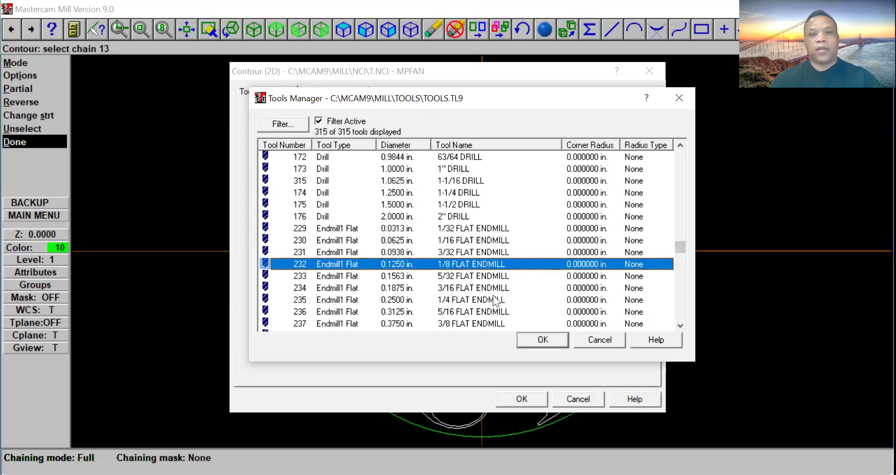
left_click(527, 340)
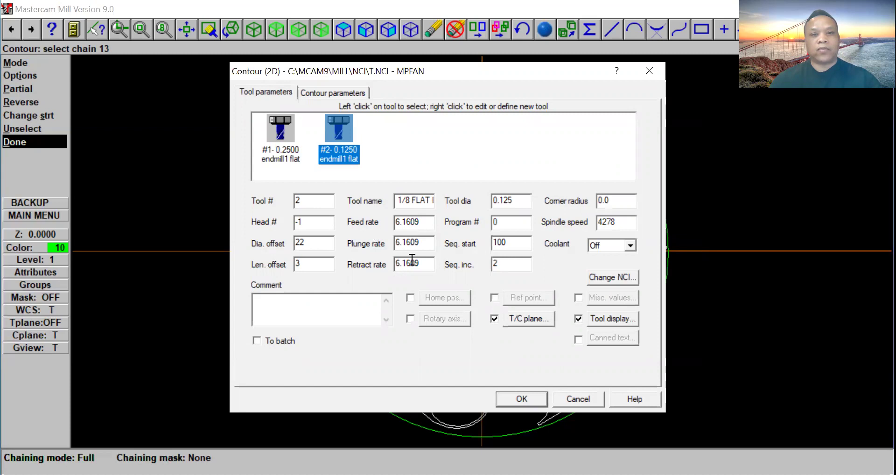
Set the 1/8 endmill's feed rate to 6.0, plunge and retract rates to 4.0, and spindle speed to 4000.
left_click_drag(427, 224, 366, 226)
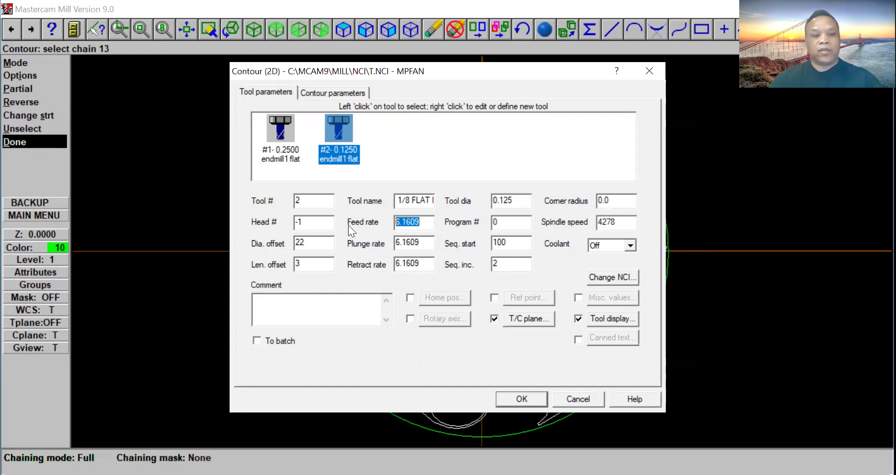
type("6.0")
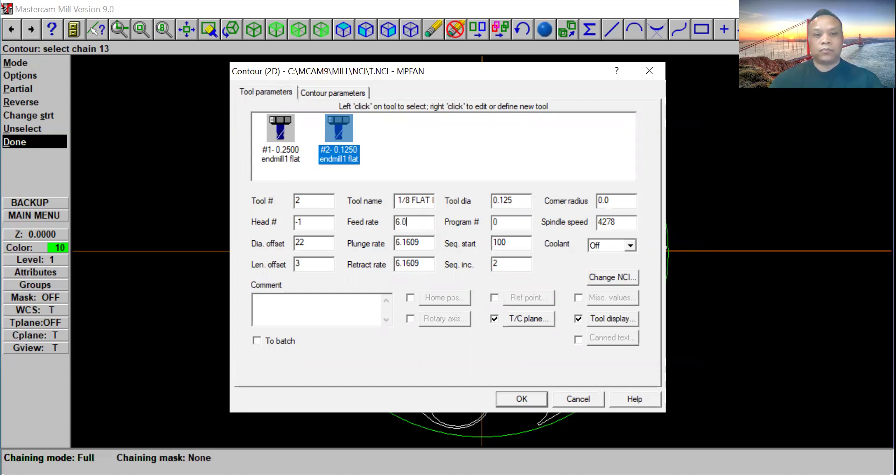
left_click_drag(426, 244, 342, 250)
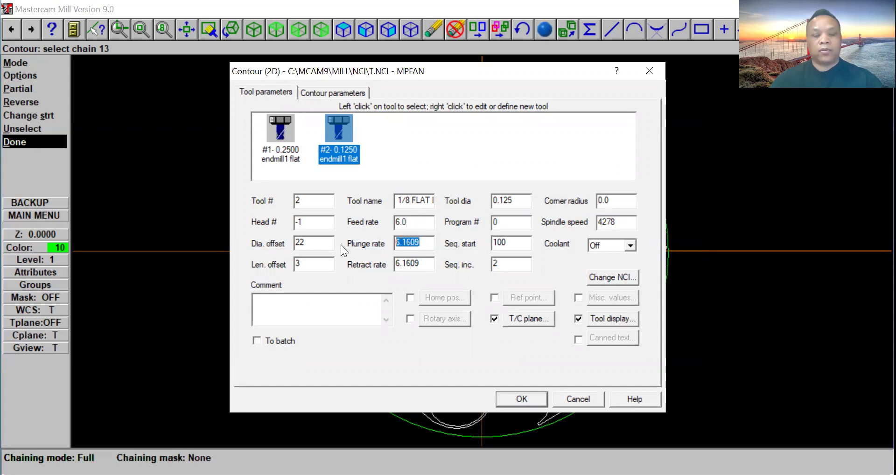
type("4.0")
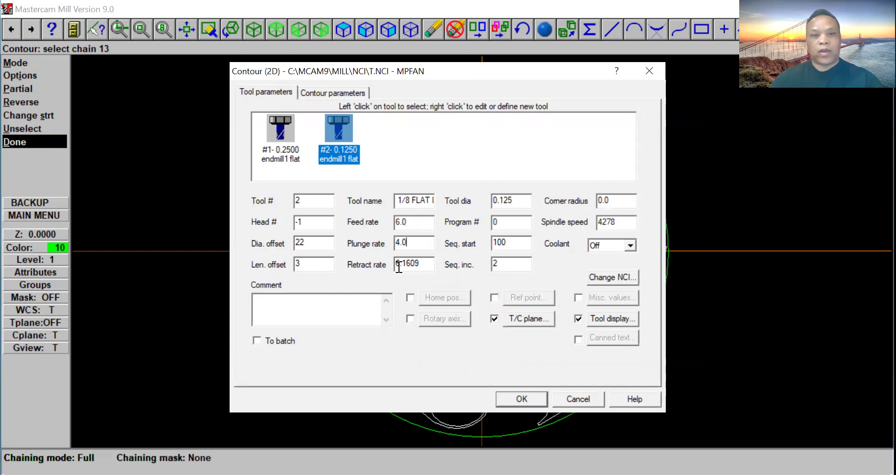
left_click_drag(426, 265, 337, 280)
type("4.0")
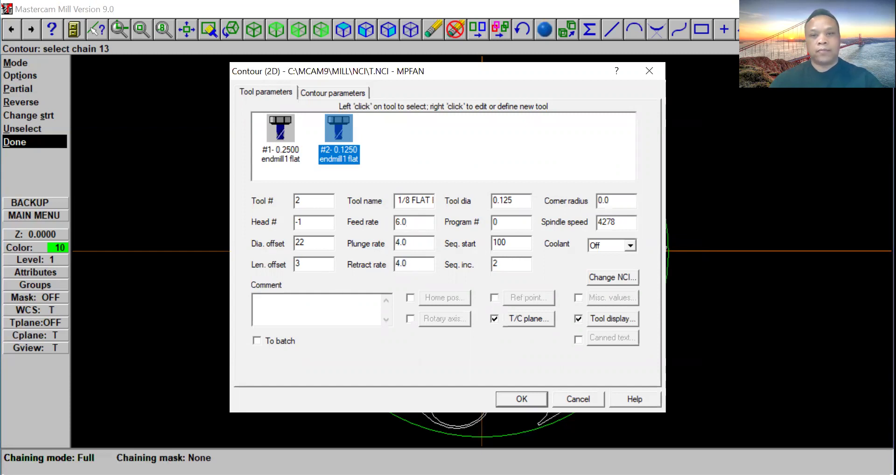
left_click_drag(622, 221, 568, 243)
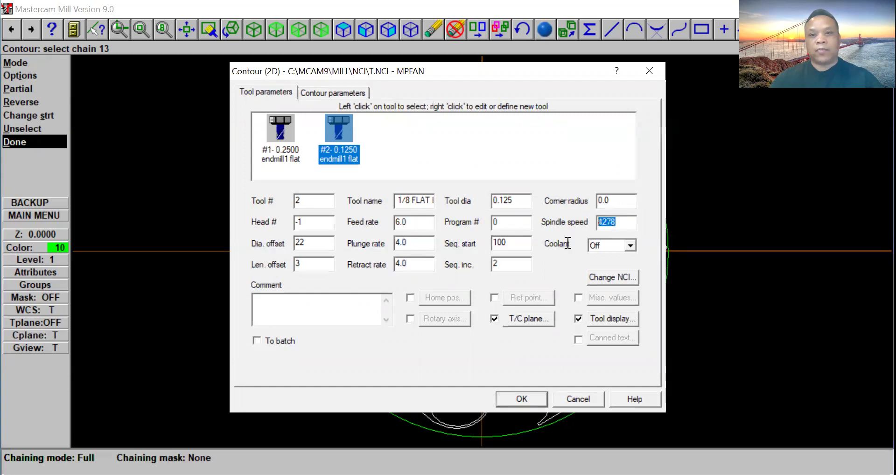
type("4000")
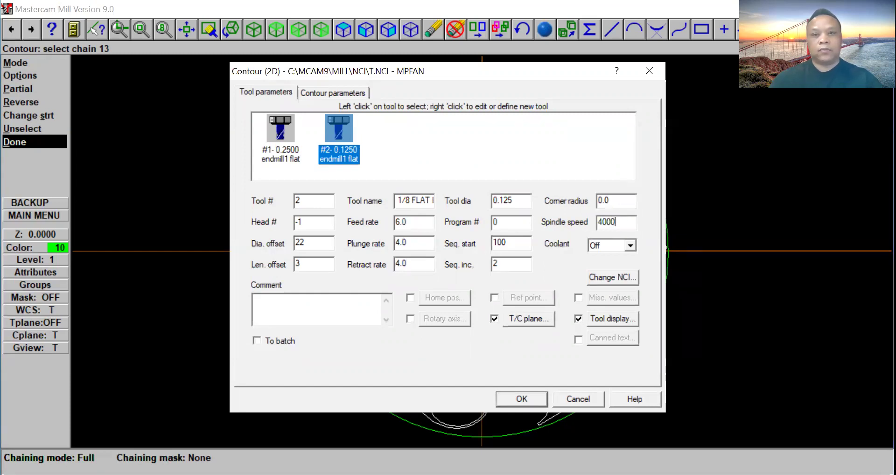
Add the comment "First tool" to the contour operation.
left_click(279, 306)
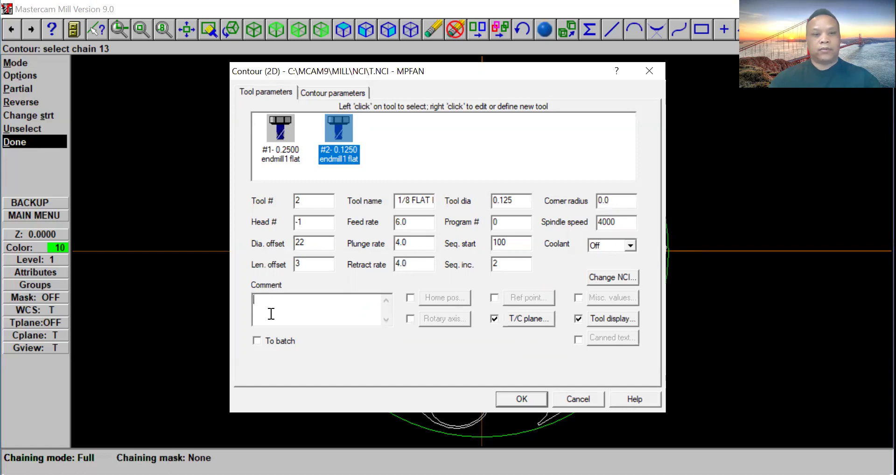
type("Fis")
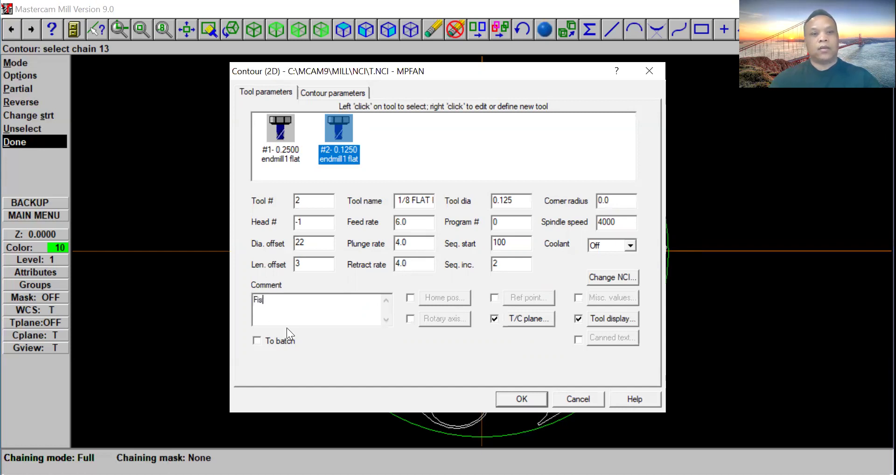
type("tt")
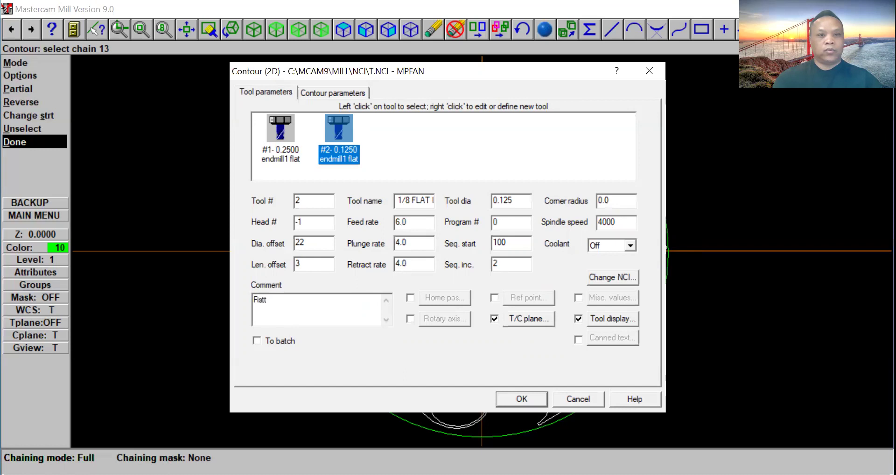
key("BackSpace")
key("BackSpace")
key("BackSpace")
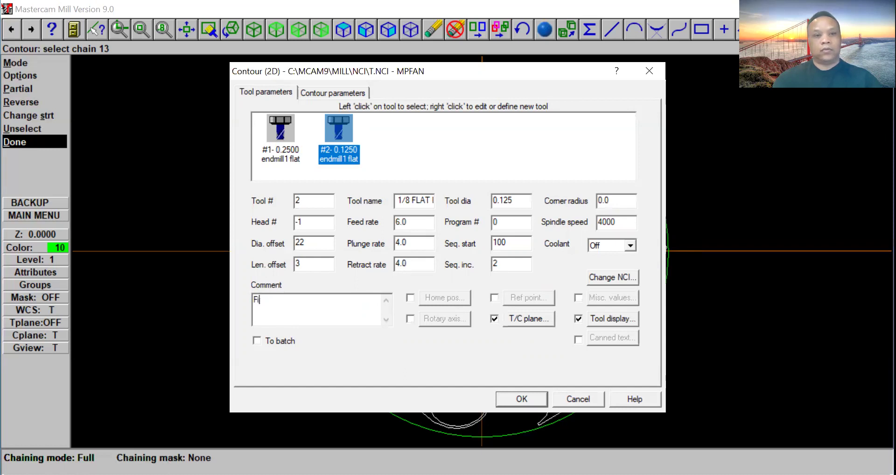
type("rst ")
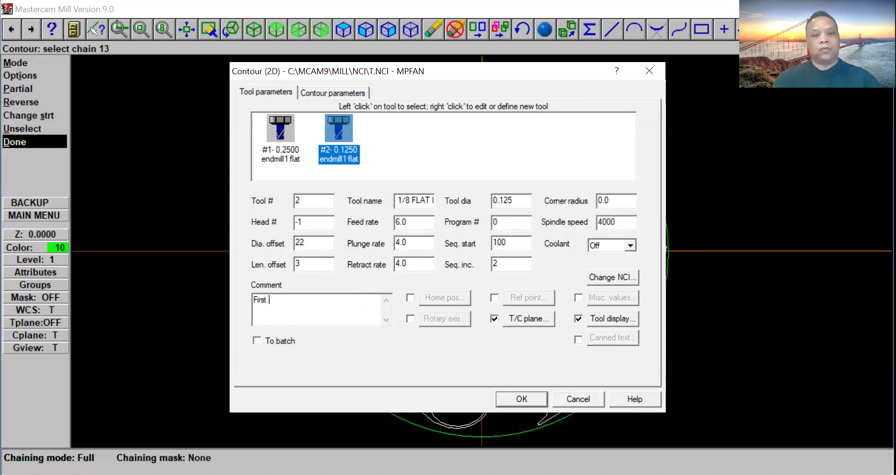
type("tool")
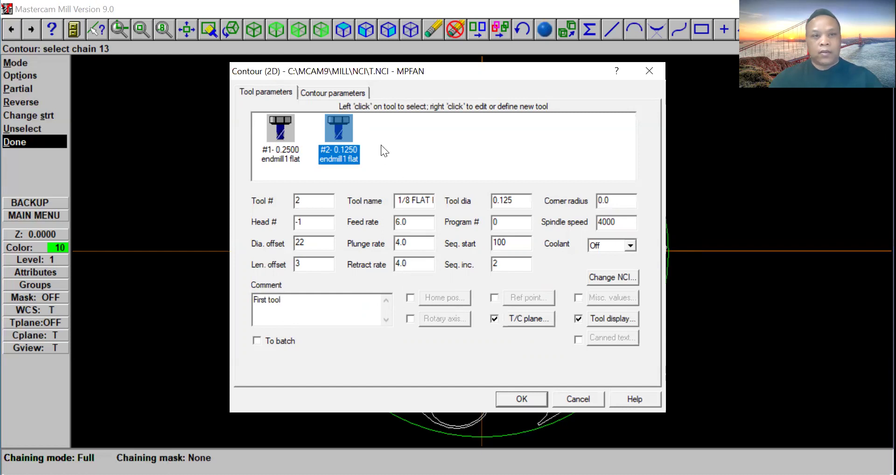
Set the contour's cutting depth to -0.25 in the contour parameters.
left_click(347, 91)
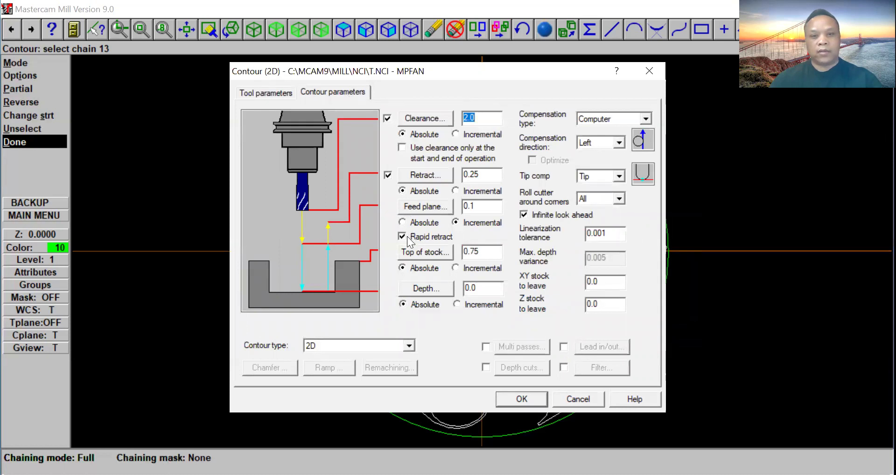
double_click(479, 289)
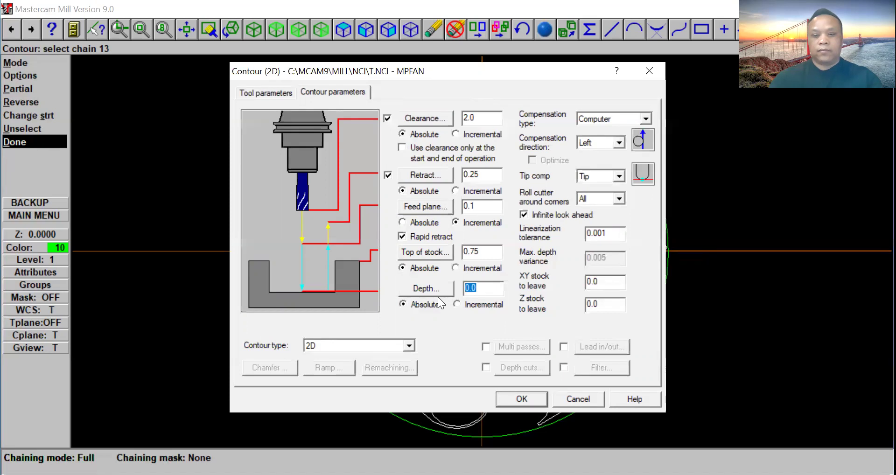
type("-")
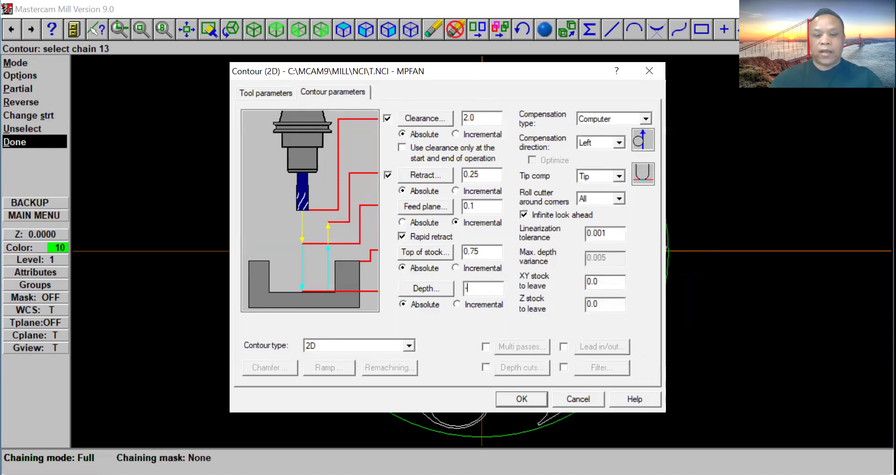
type(".25")
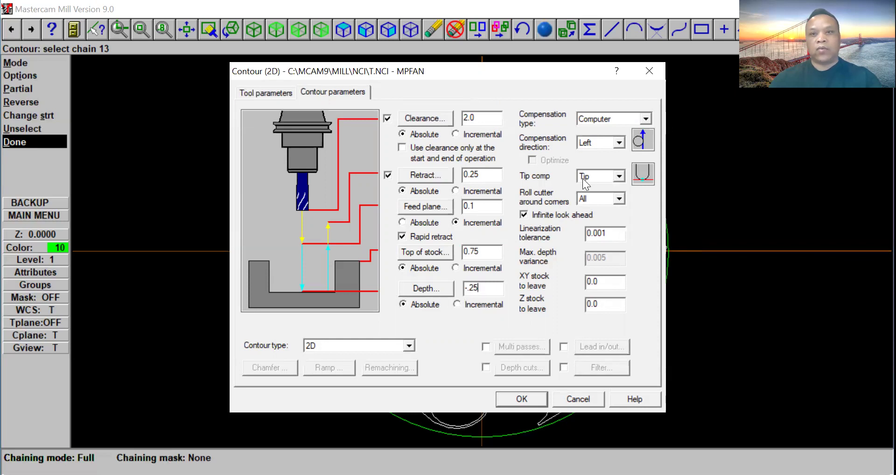
Set the lettering contour's compensation type to Wear and tip compensation to Center, and generate the toolpath.
left_click(650, 119)
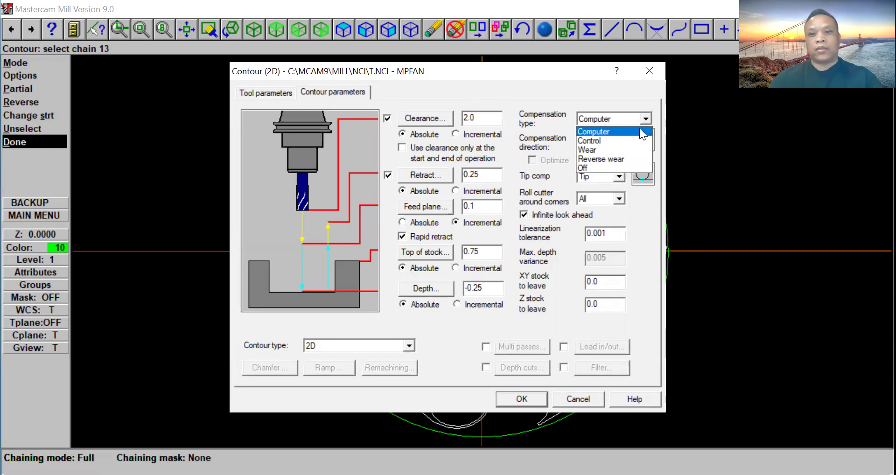
left_click(620, 150)
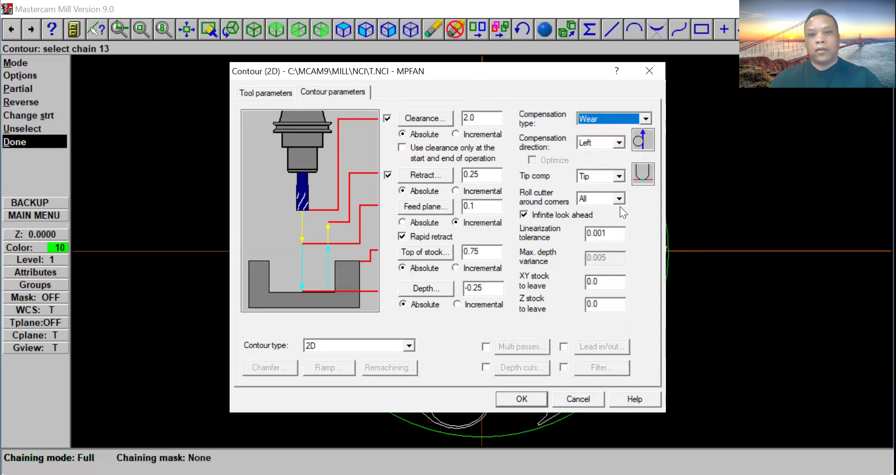
left_click(617, 177)
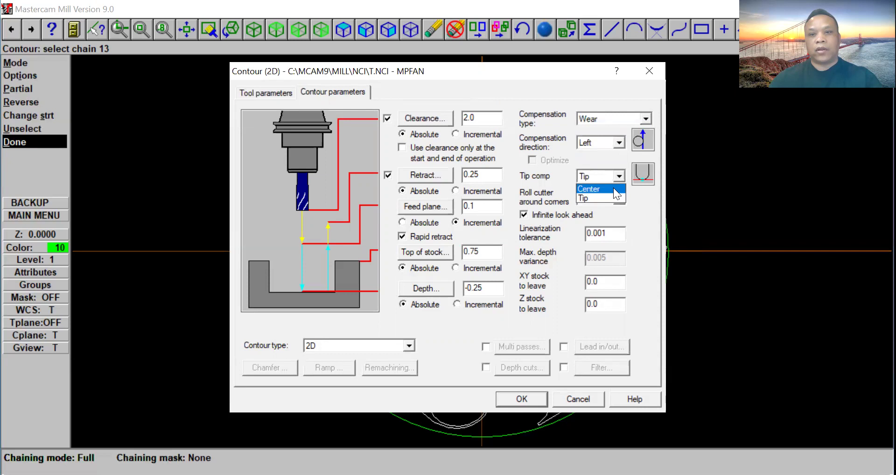
left_click(614, 188)
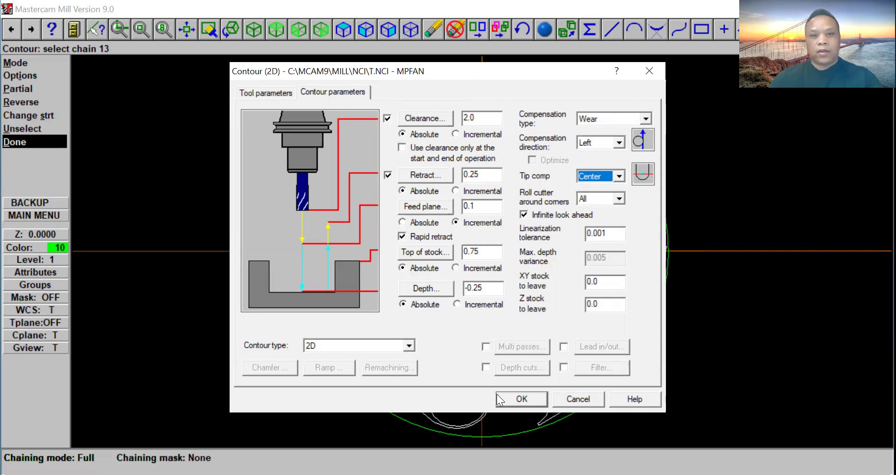
left_click(521, 400)
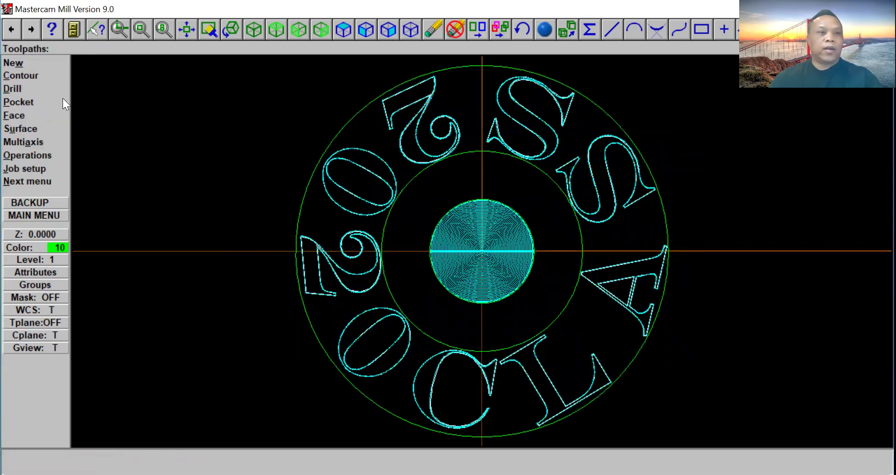
Start a new contour toolpath using the outermost circle as its chain.
left_click(39, 80)
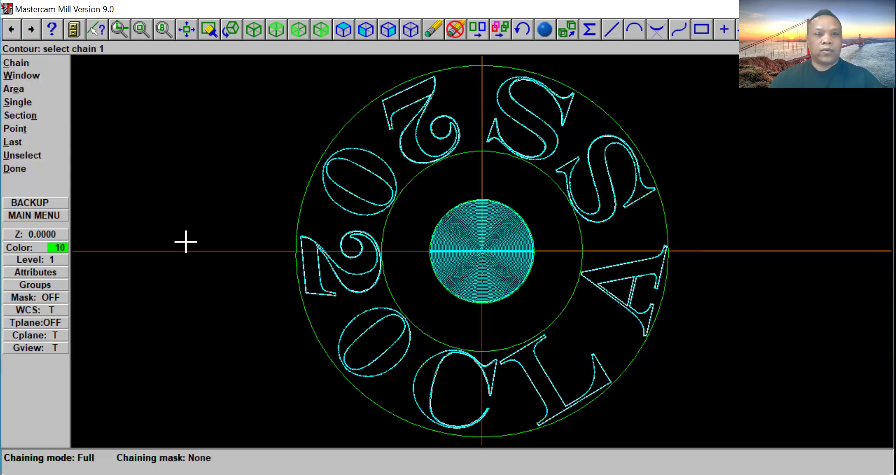
left_click(30, 63)
left_click(288, 253)
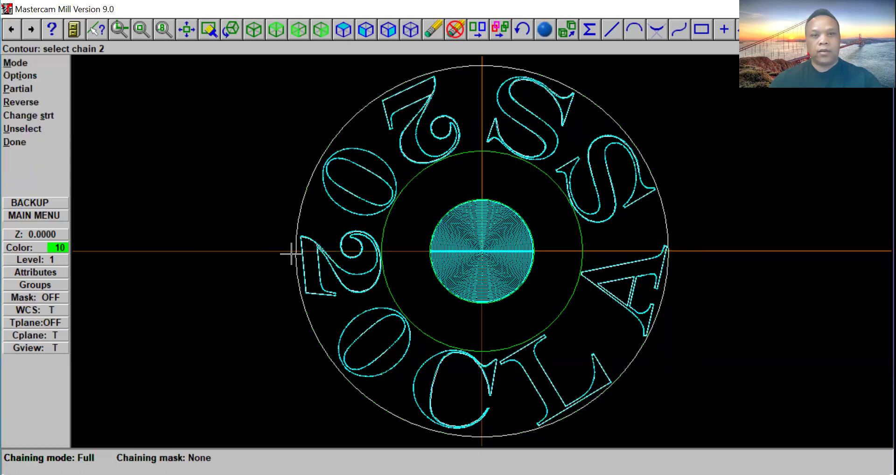
left_click(38, 146)
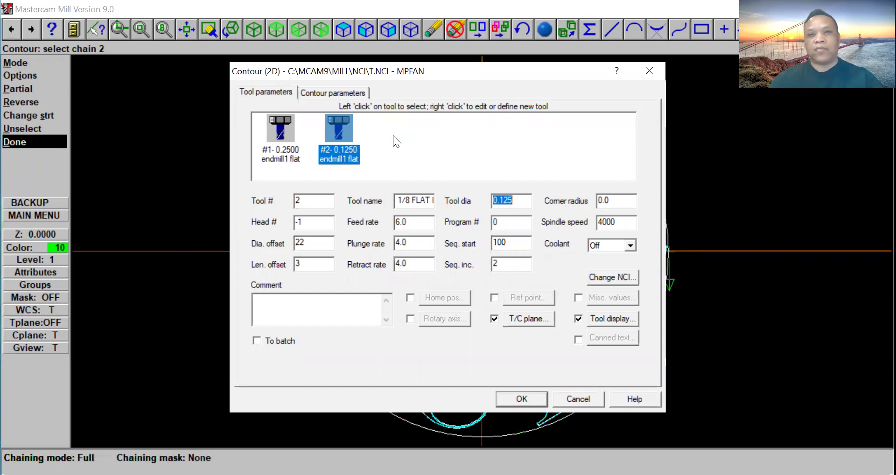
Add the 1/2 flat endmill from the tool library to the outer circle's contour operation.
right_click(387, 120)
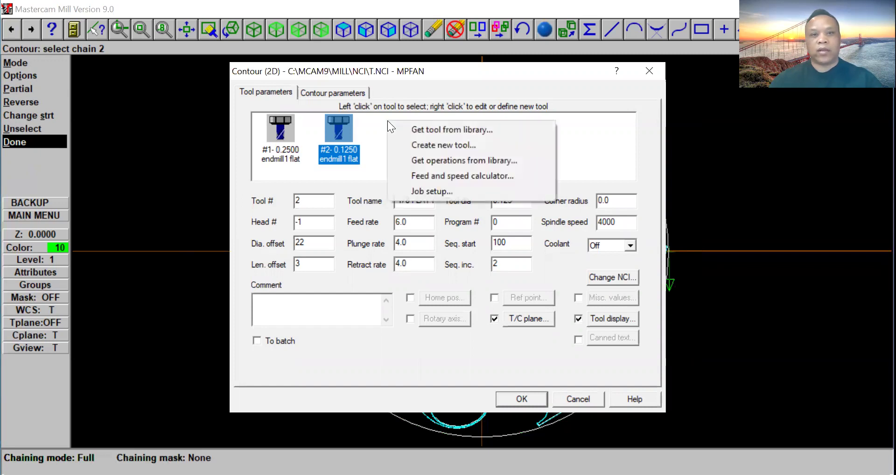
left_click(429, 131)
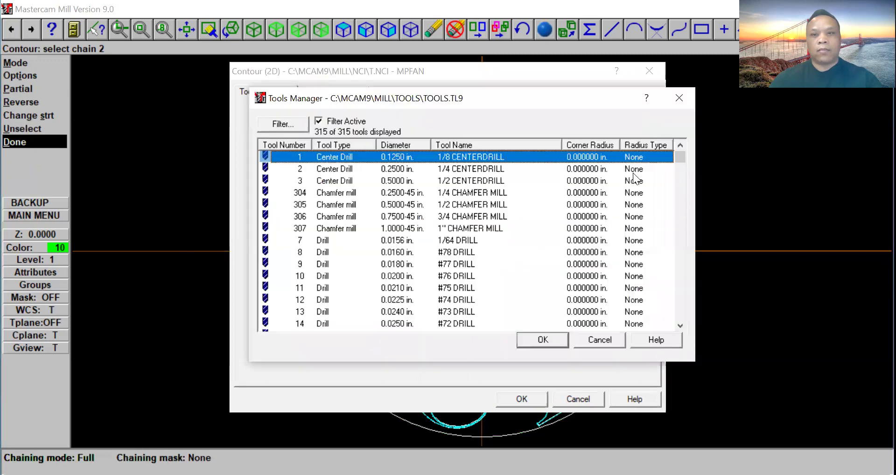
left_click_drag(680, 162, 690, 253)
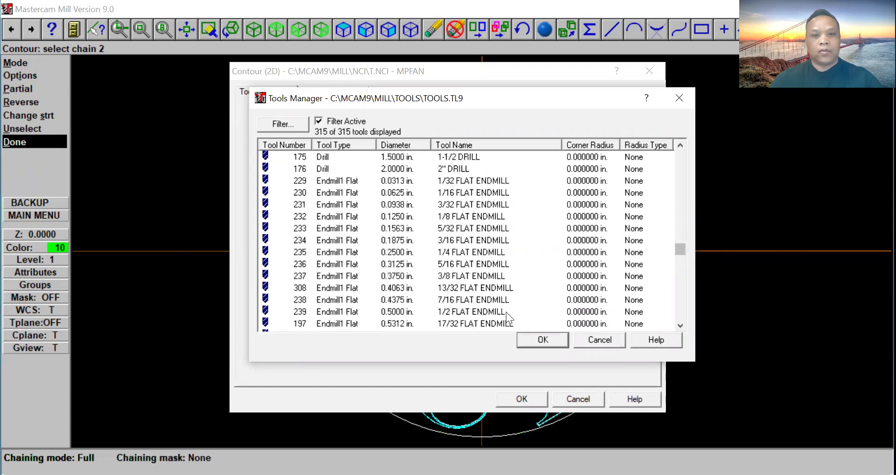
left_click(491, 312)
left_click(532, 340)
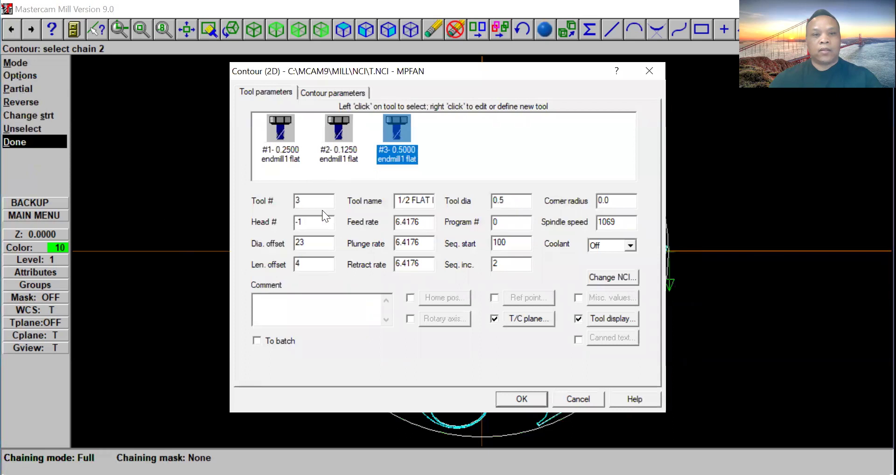
Set the 1/2 endmill's feed rate to 9.0, plunge and retract rates to 7.0, and spindle speed to 2000.
double_click(424, 222)
type("9.0")
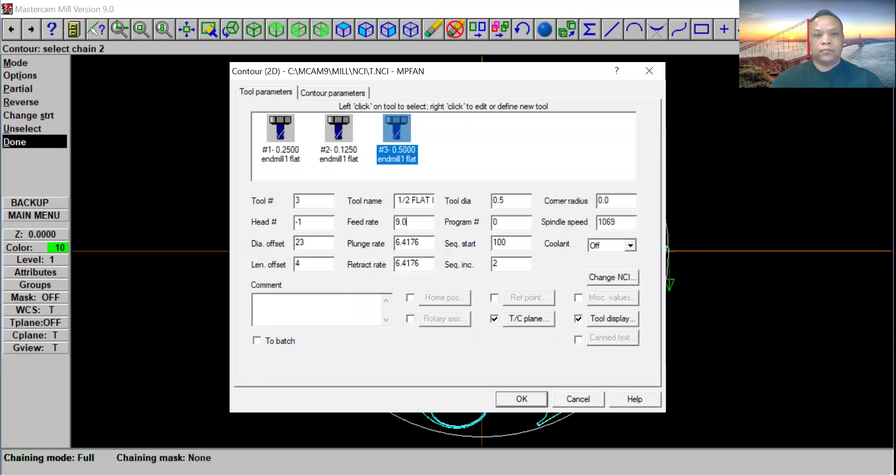
double_click(406, 242)
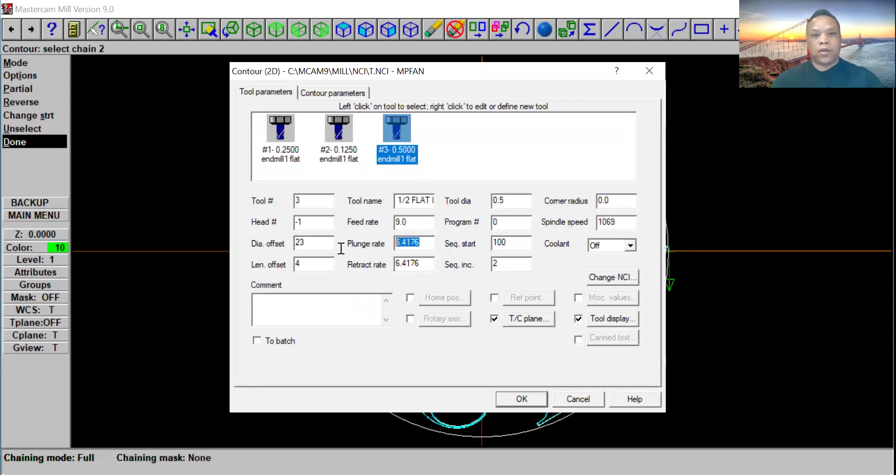
type("7")
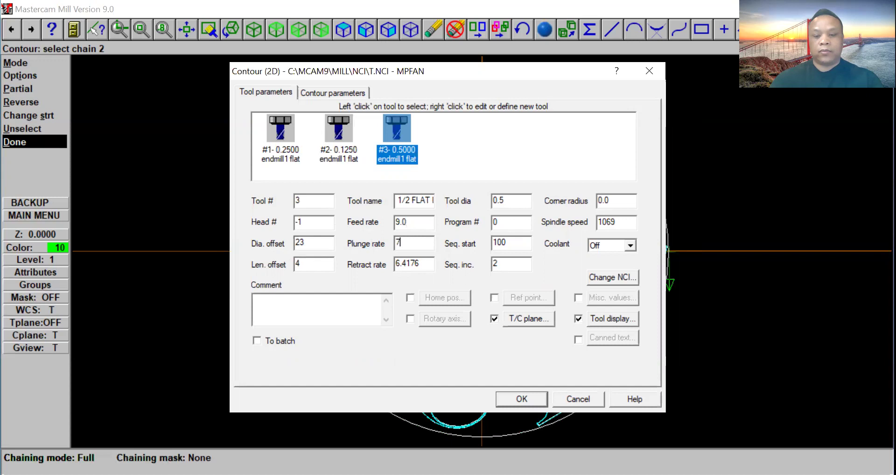
type(".0")
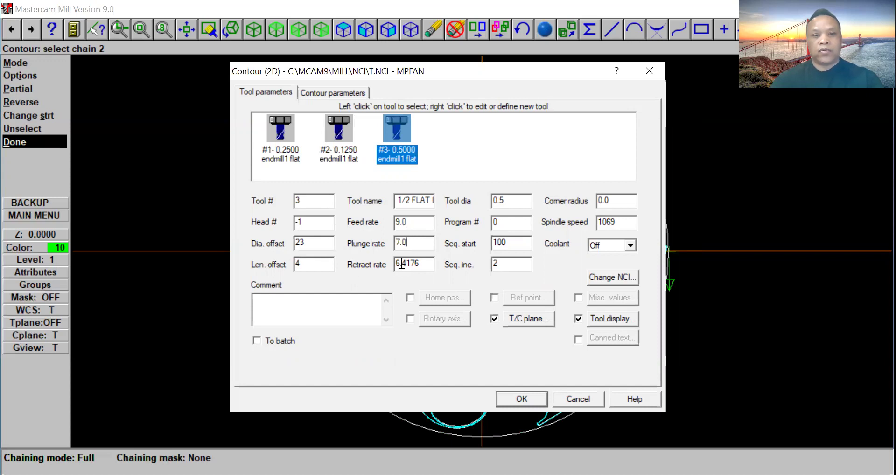
double_click(421, 264)
type("7")
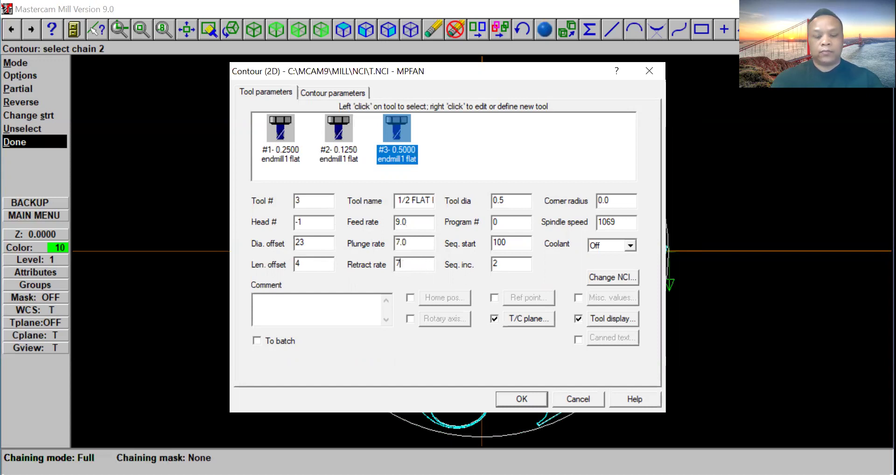
type(".0")
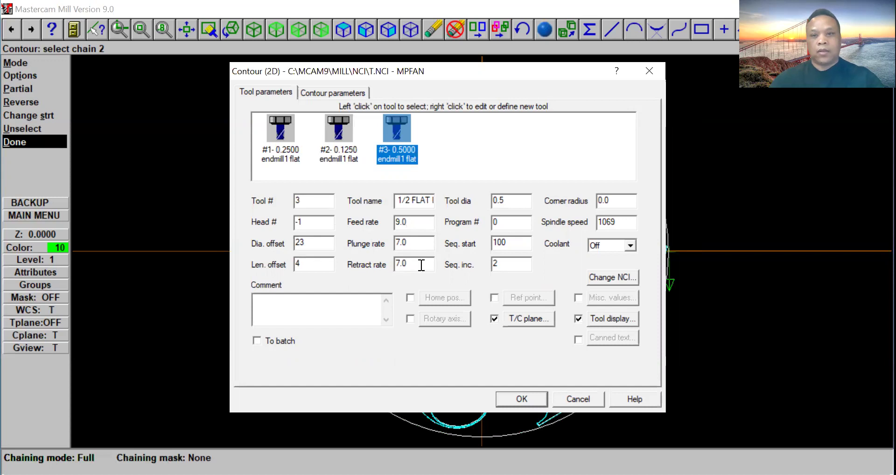
double_click(607, 222)
type("2000")
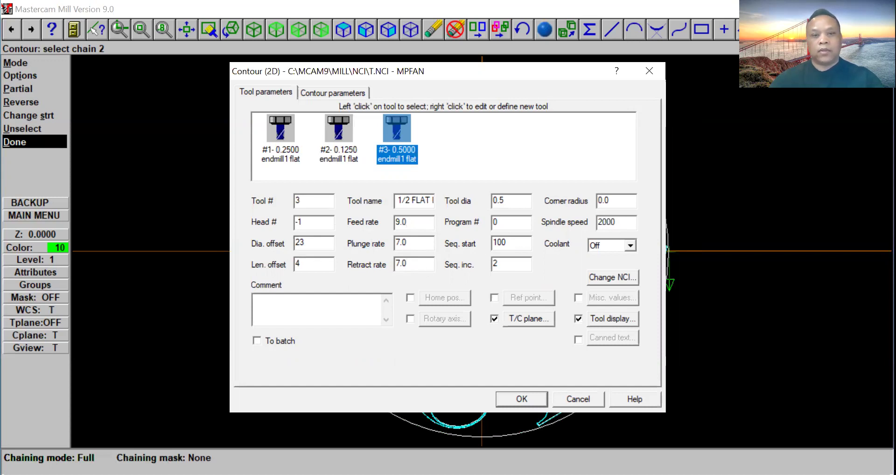
Add the comment "Finish pass" to the outer circle's contour operation.
left_click(278, 306)
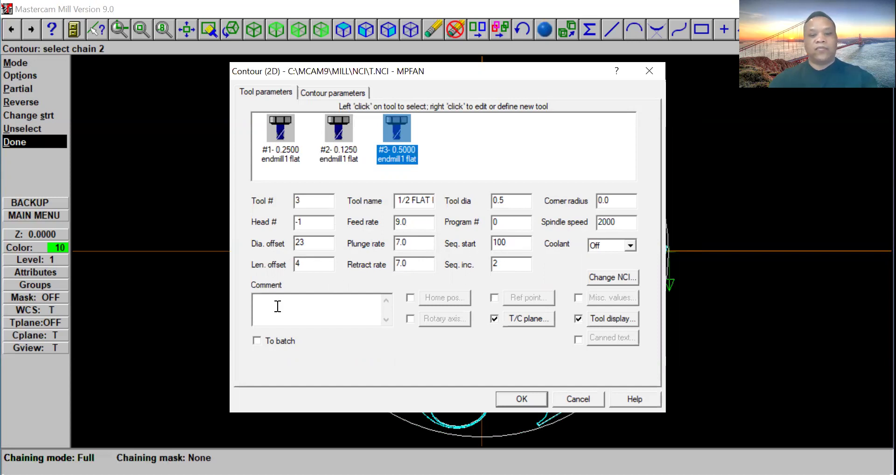
type("Fis")
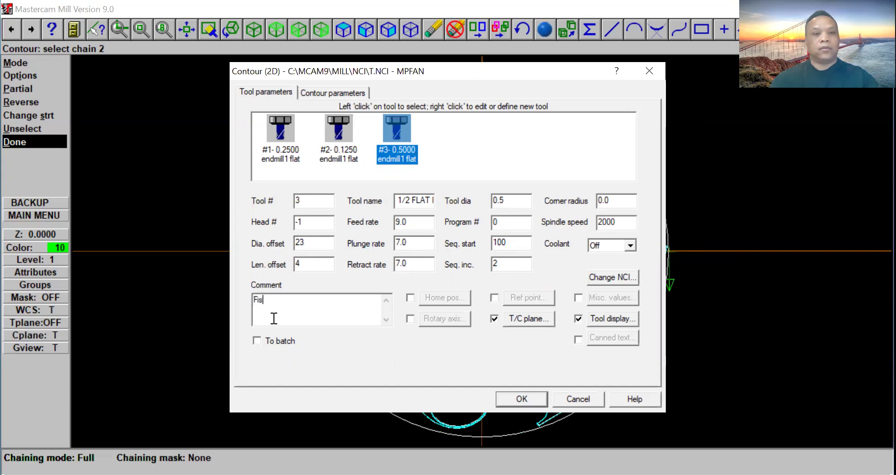
key("BackSpace")
type("nish")
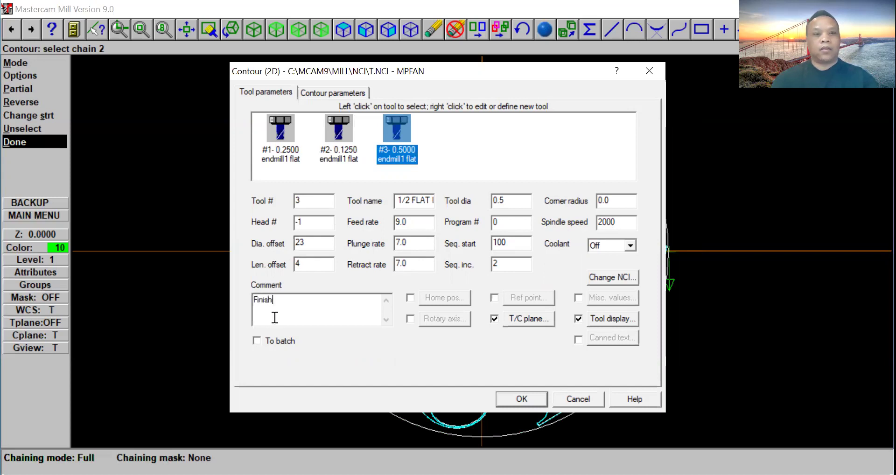
type(" pass")
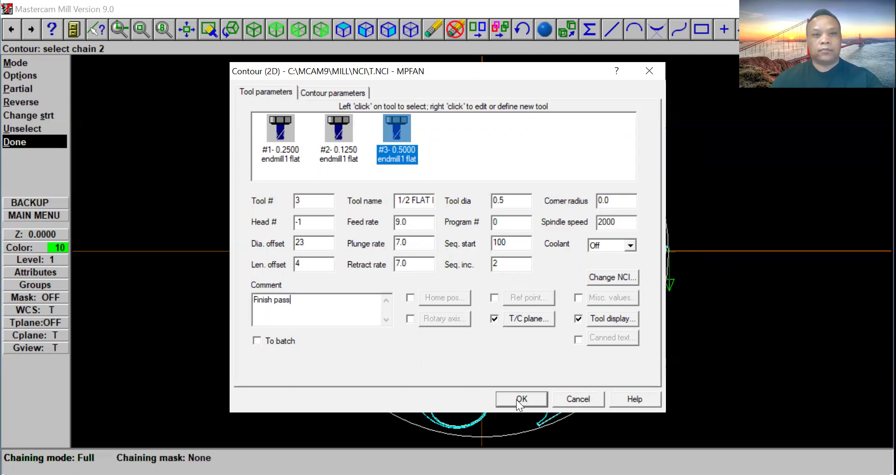
Set the outer contour's cutting depth to -.75 and generate its toolpath.
left_click(346, 93)
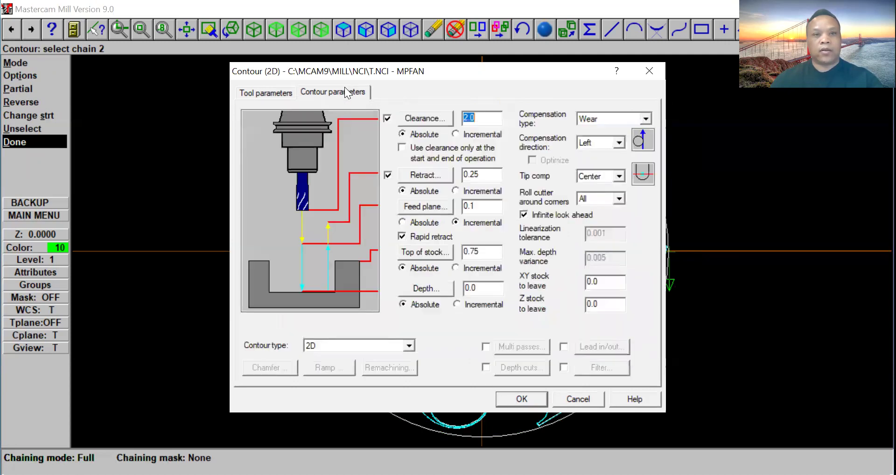
left_click(483, 288)
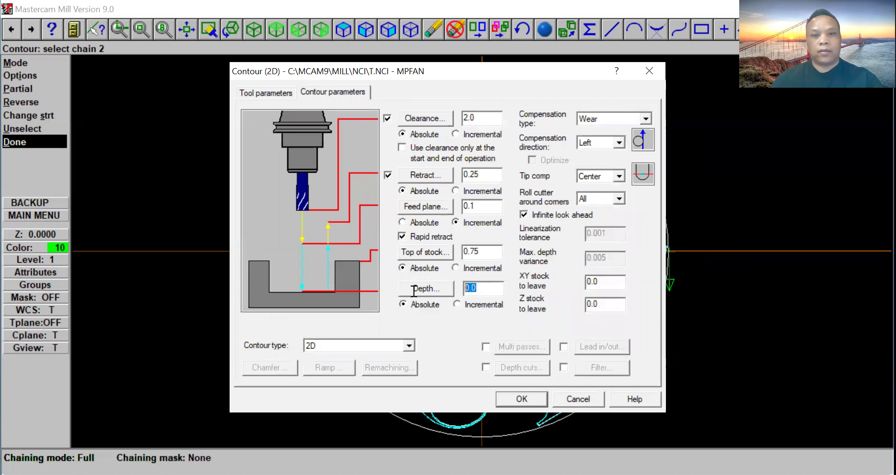
type("-")
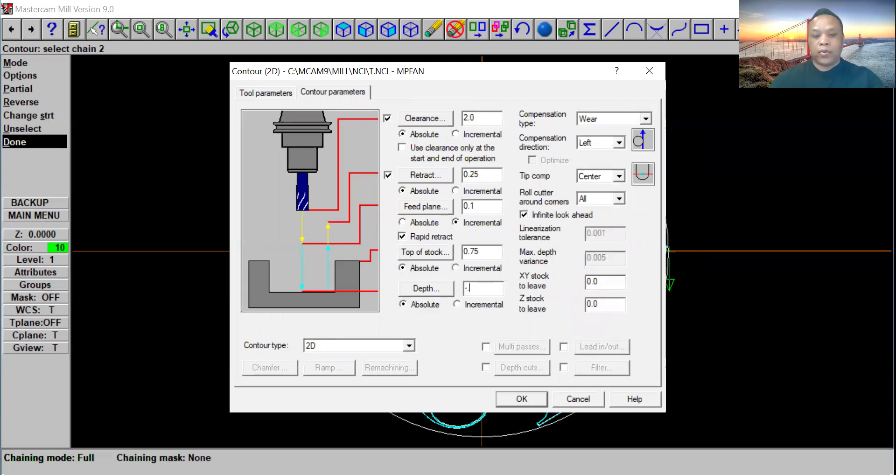
type(".75")
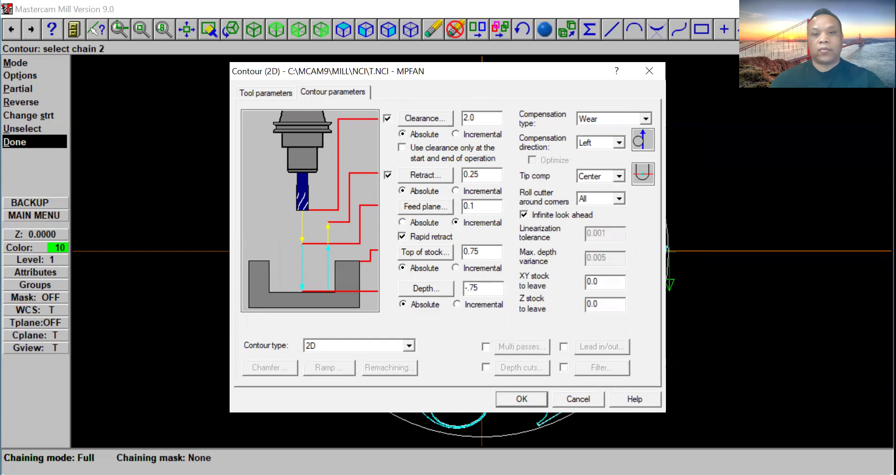
left_click(523, 400)
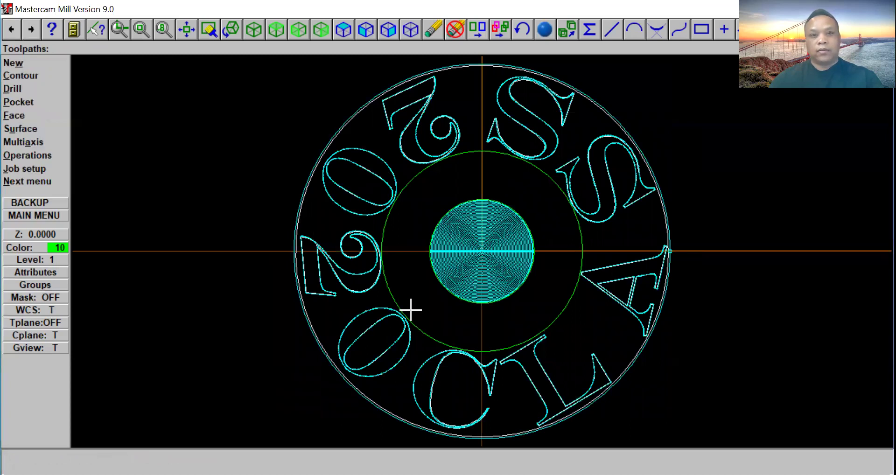
Select all three operations and run the Verify solid simulation, adjusting its playback speed.
left_click(54, 158)
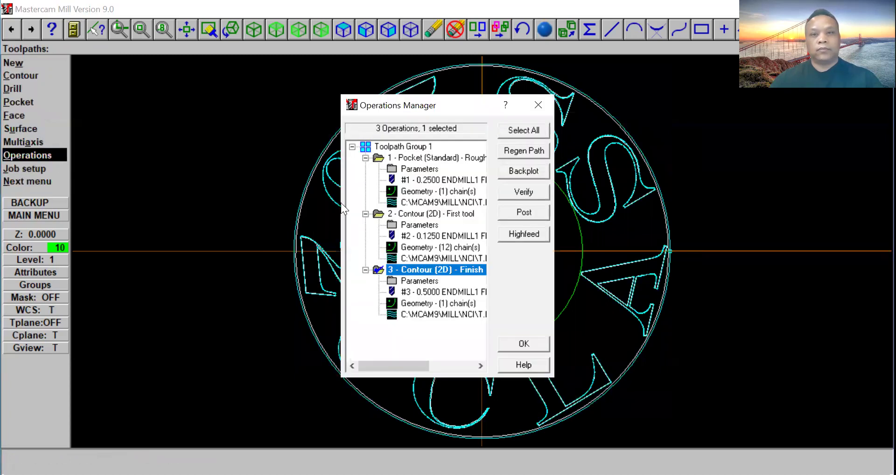
left_click(511, 133)
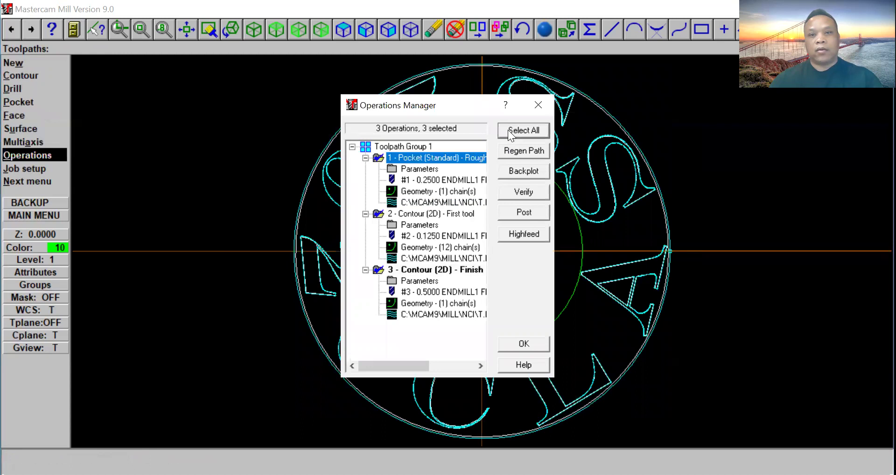
left_click(516, 194)
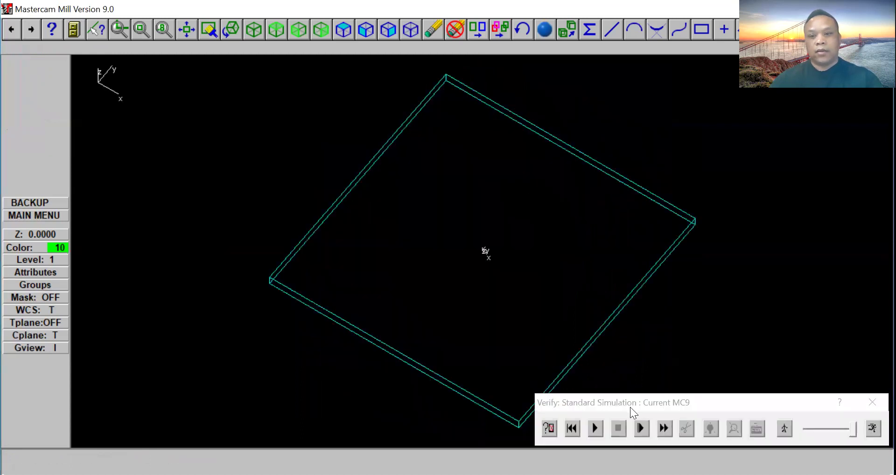
left_click(844, 430)
left_click(595, 428)
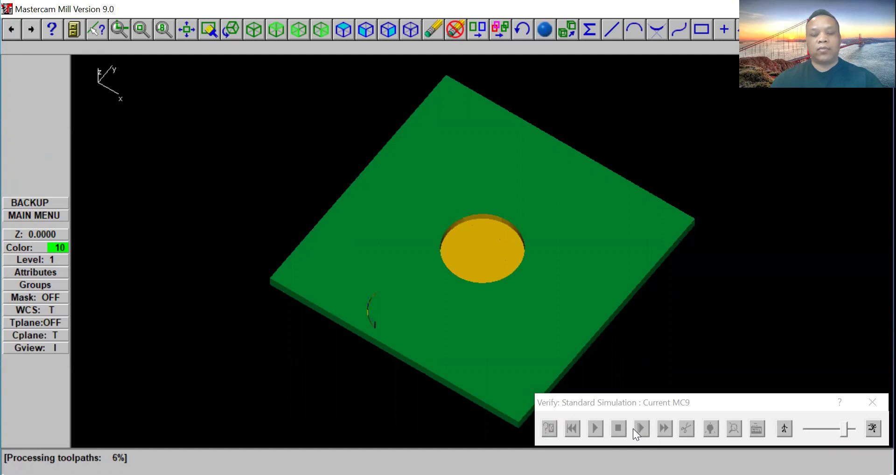
left_click(850, 426)
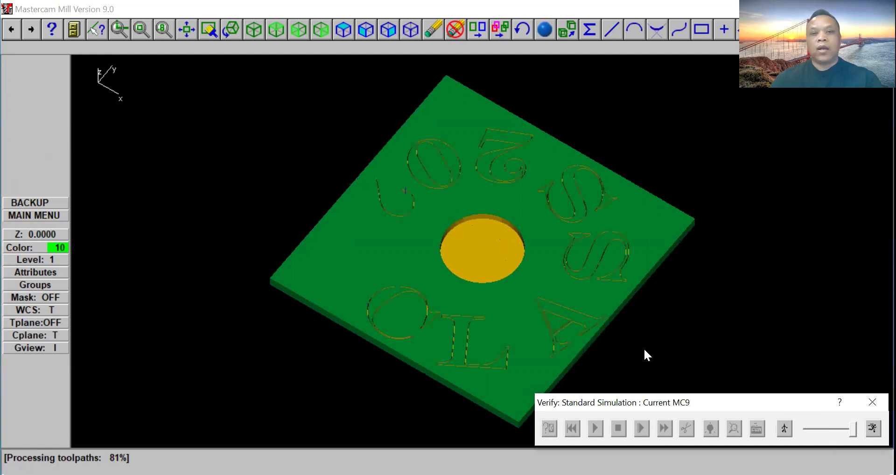